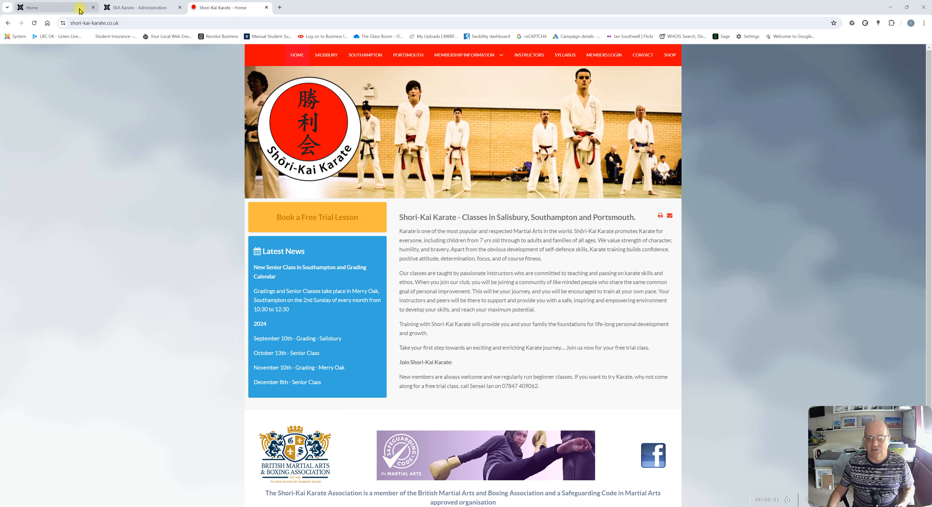
Compare the blank Joomla front end at skakarate.org.uk with the existing Shori-Kai Karate website
mouse_move(81, 10)
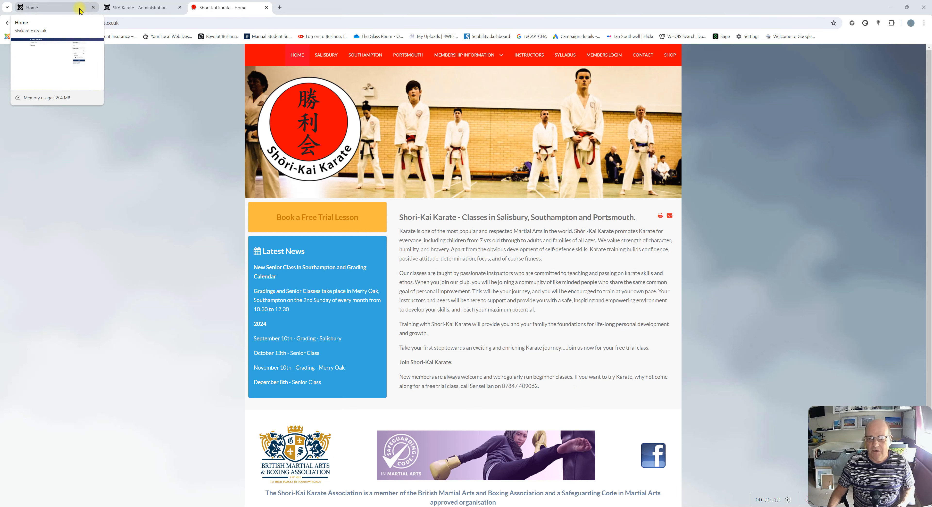
click(93, 150)
click(56, 9)
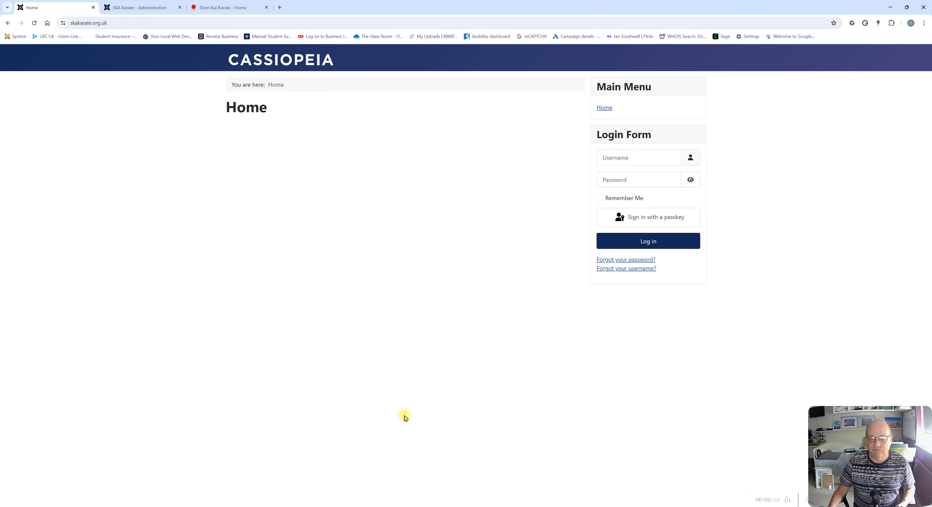
click(244, 9)
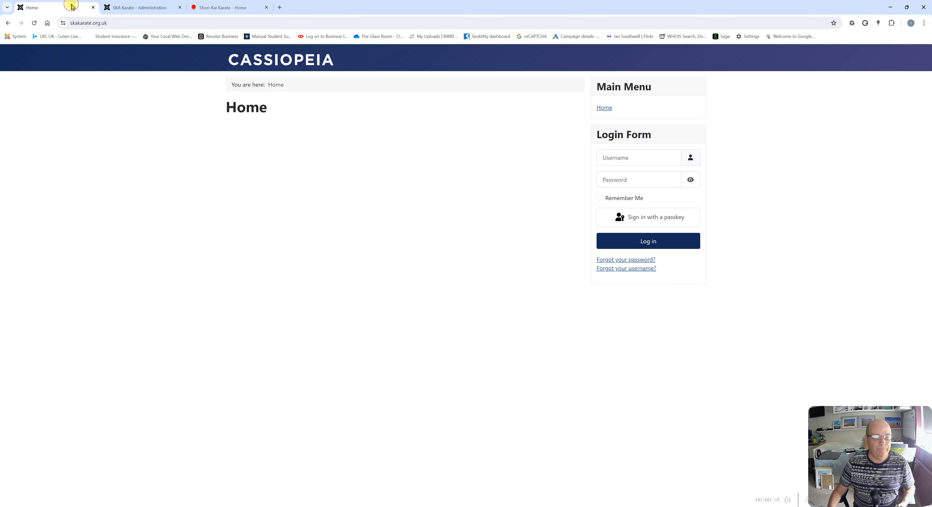
click(69, 7)
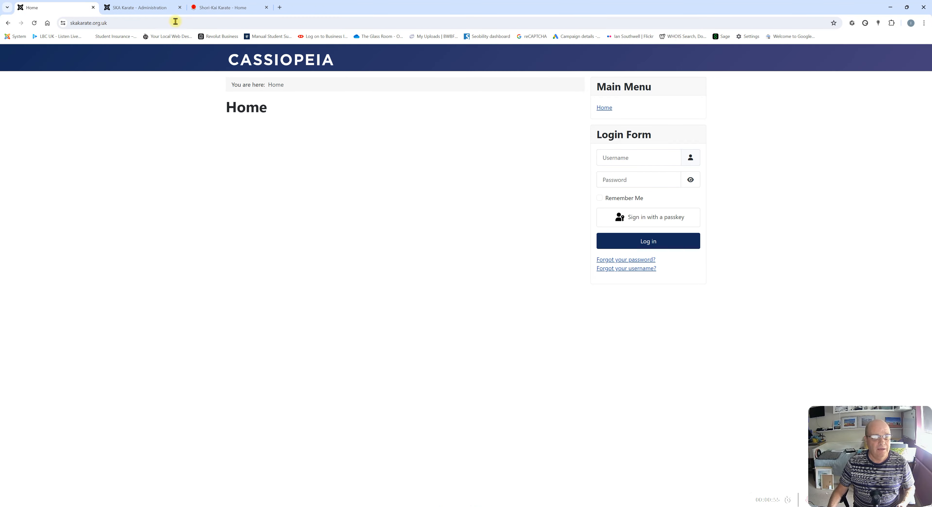
Log in to the SKA Karate Joomla administrator with the pre-filled credentials and show the home dashboard
click(142, 7)
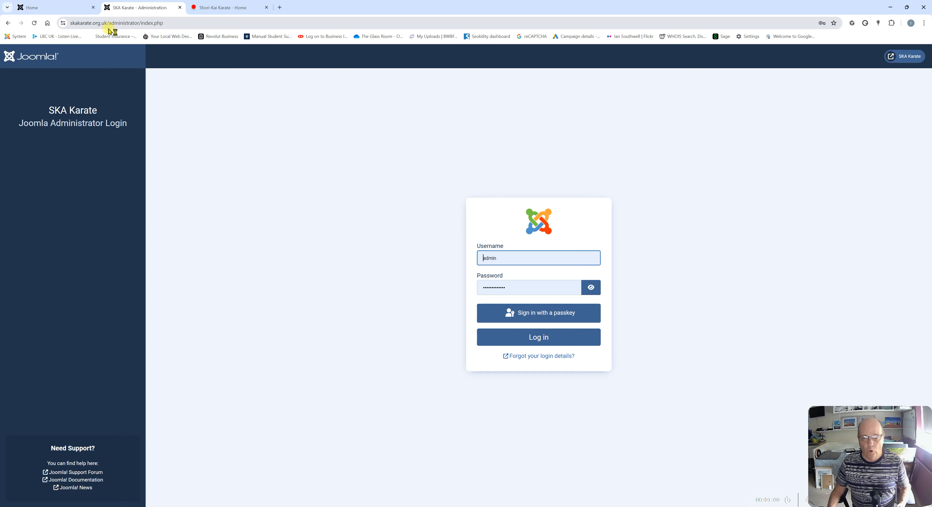
click(542, 336)
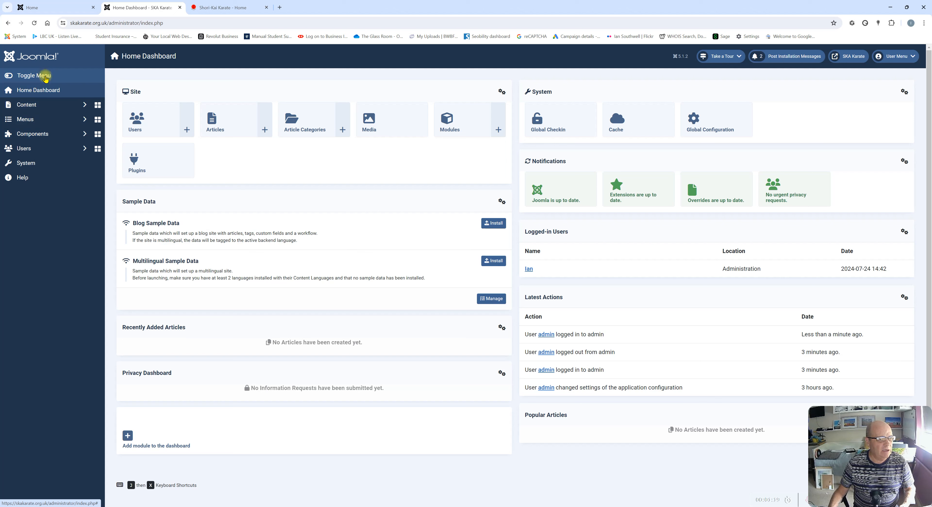
click(41, 90)
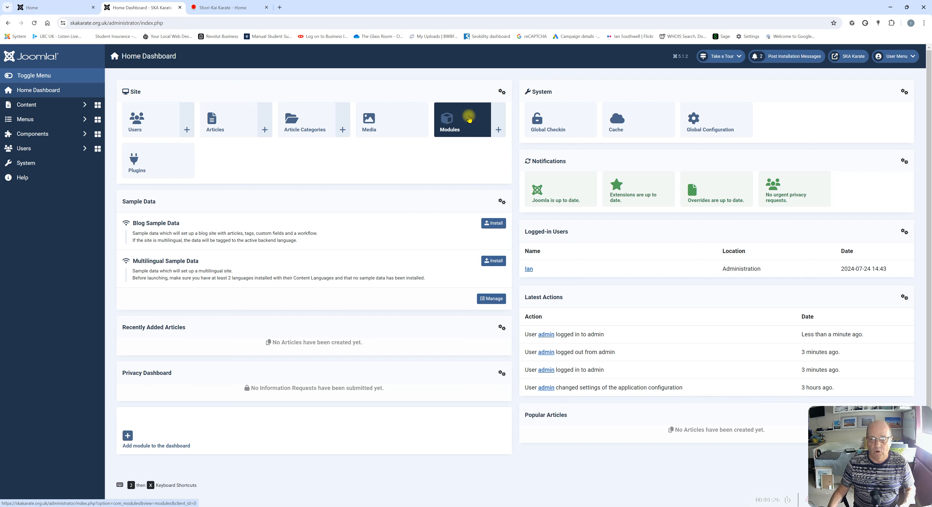
Open the Global Configuration and review the site settings, including the available default editors
click(723, 123)
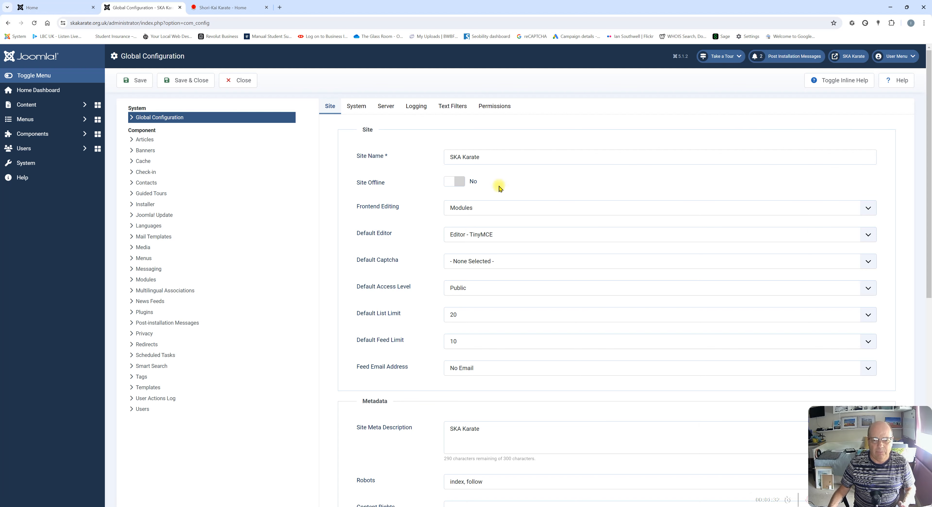
click(507, 233)
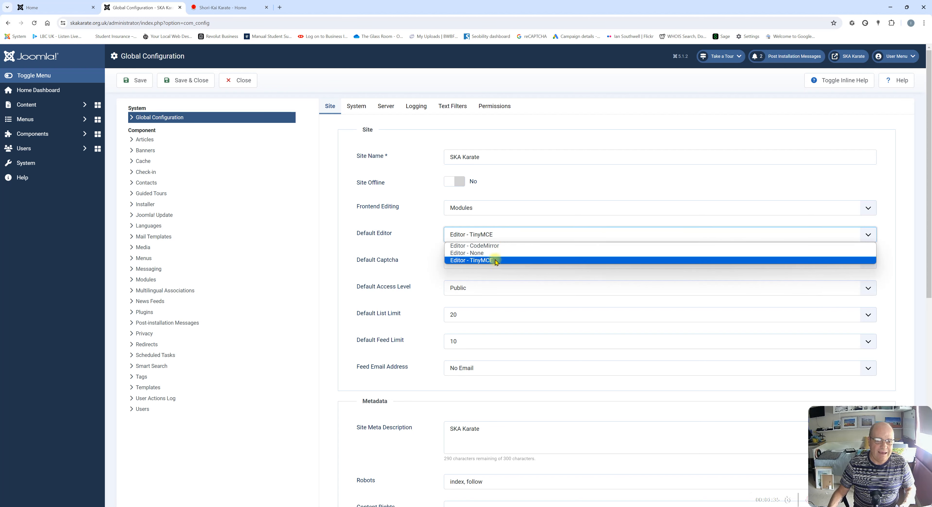
click(511, 222)
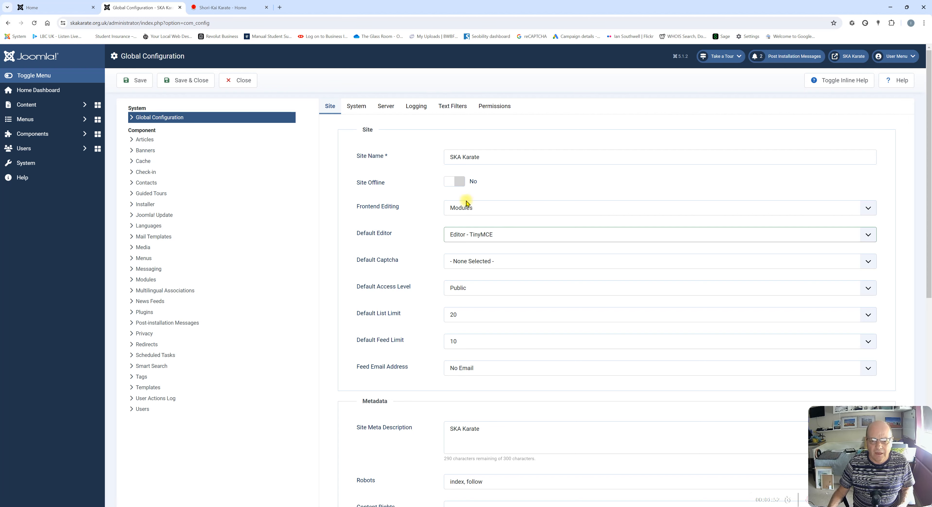
scroll(494, 259, down, 2)
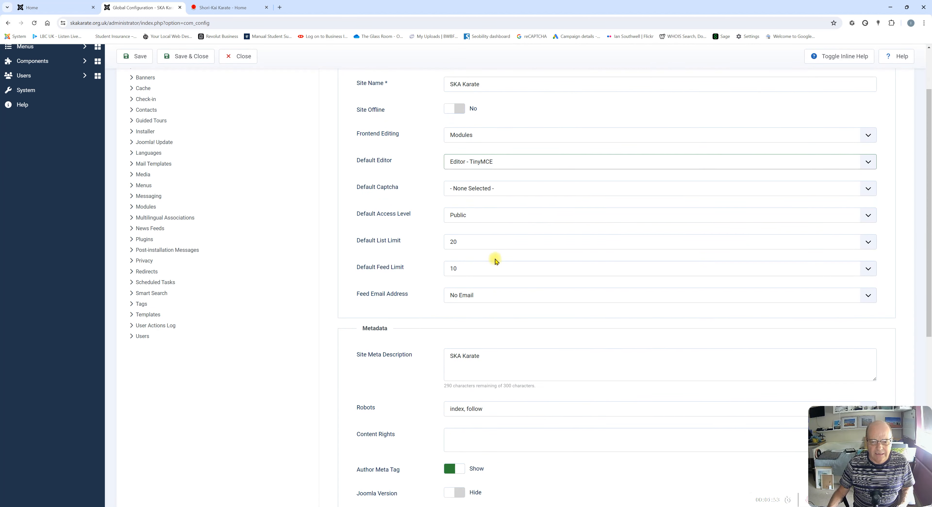
scroll(496, 261, up, 2)
Check the Force HTTPS option in the server settings of the Global Configuration
click(386, 105)
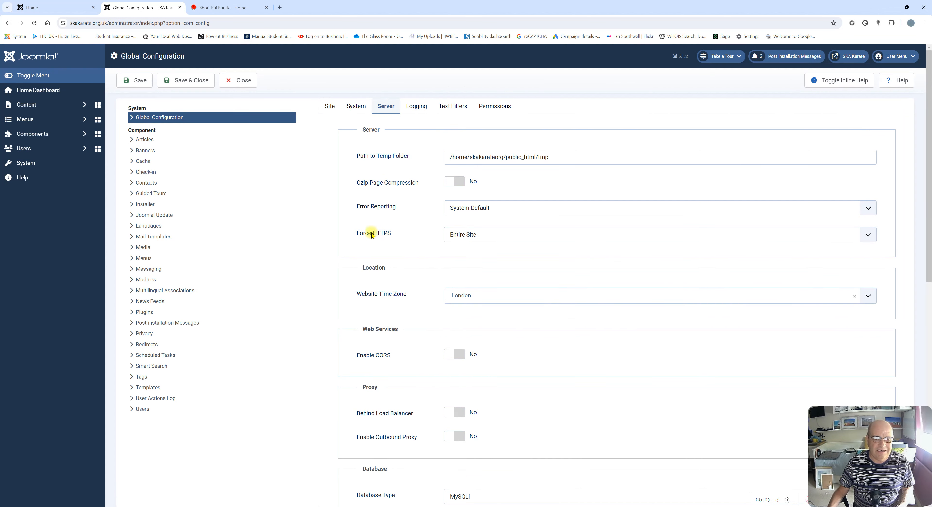
click(493, 235)
click(492, 236)
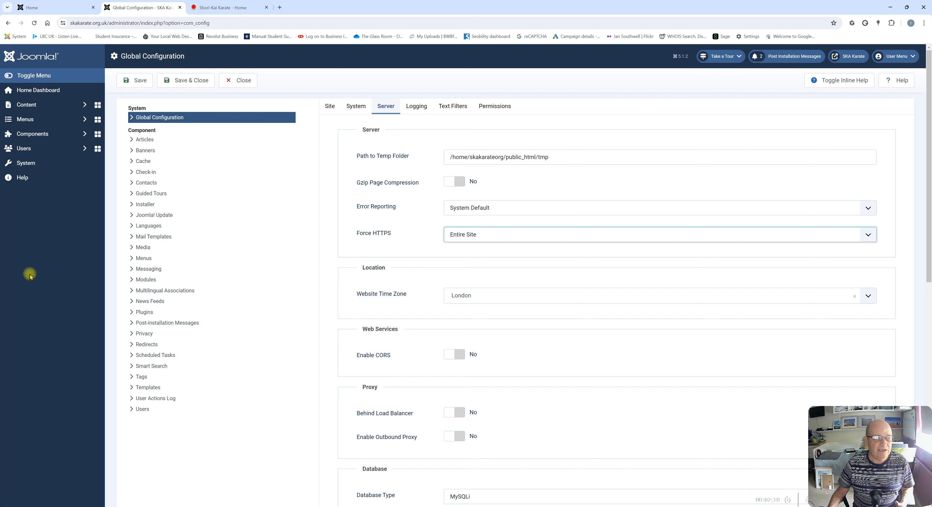
Install the Akeeba Backup extension from the Joomla web catalogue and confirm the installation
click(25, 165)
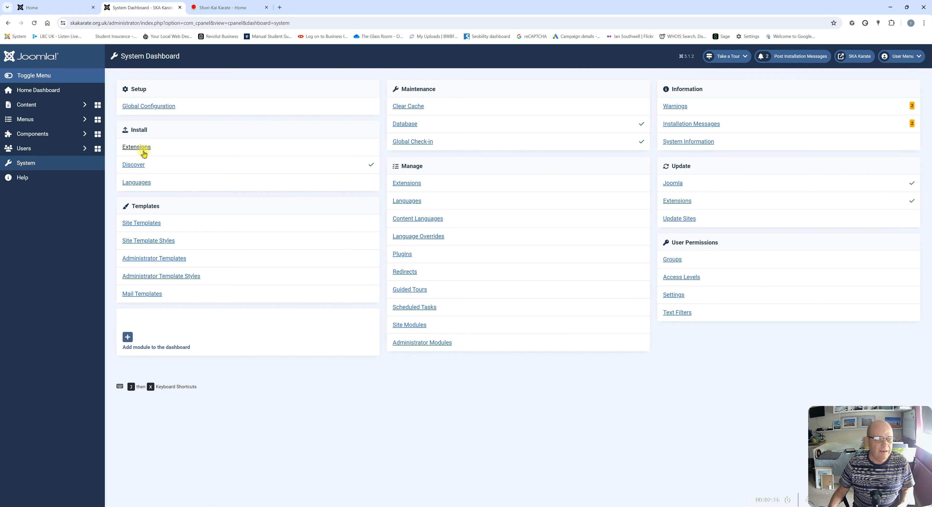
click(144, 149)
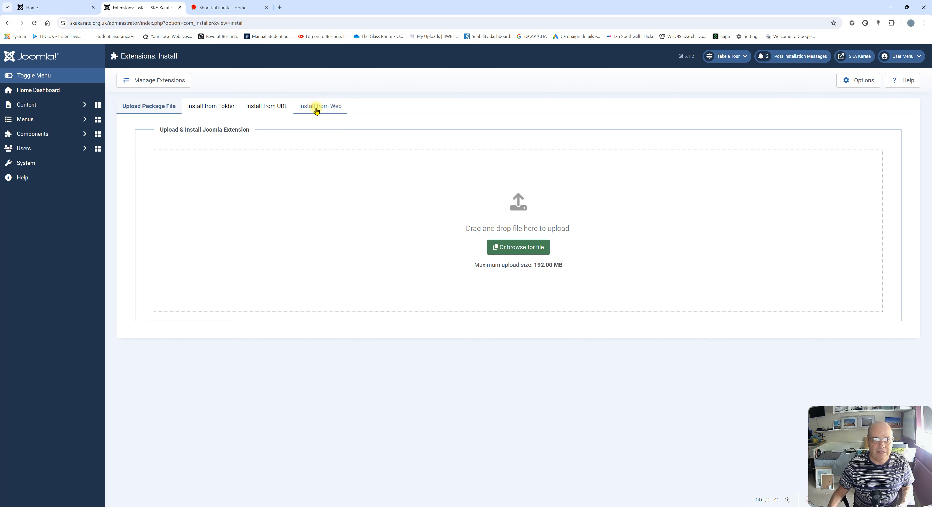
click(316, 109)
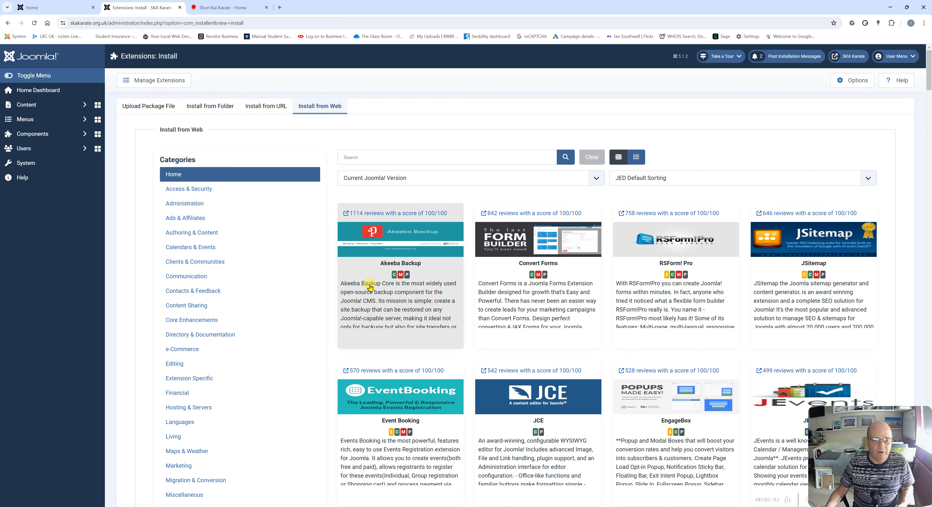
click(401, 300)
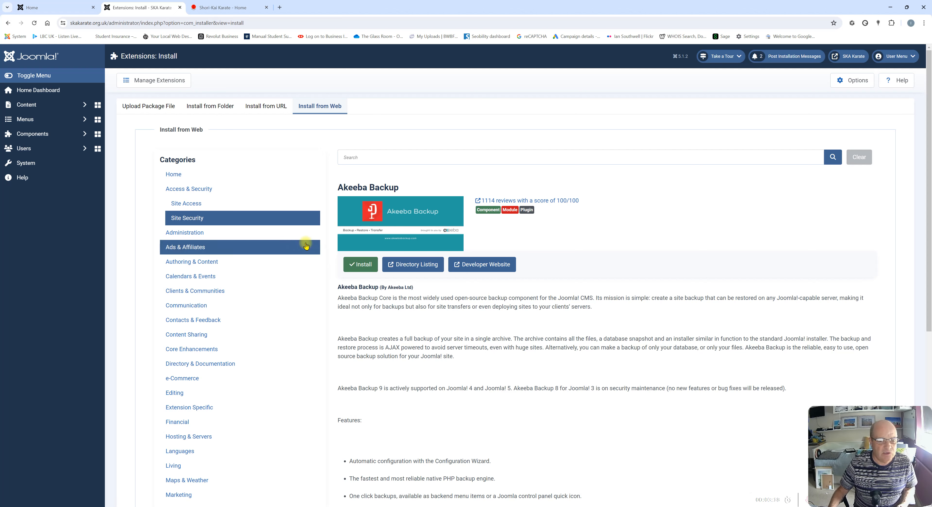
click(364, 266)
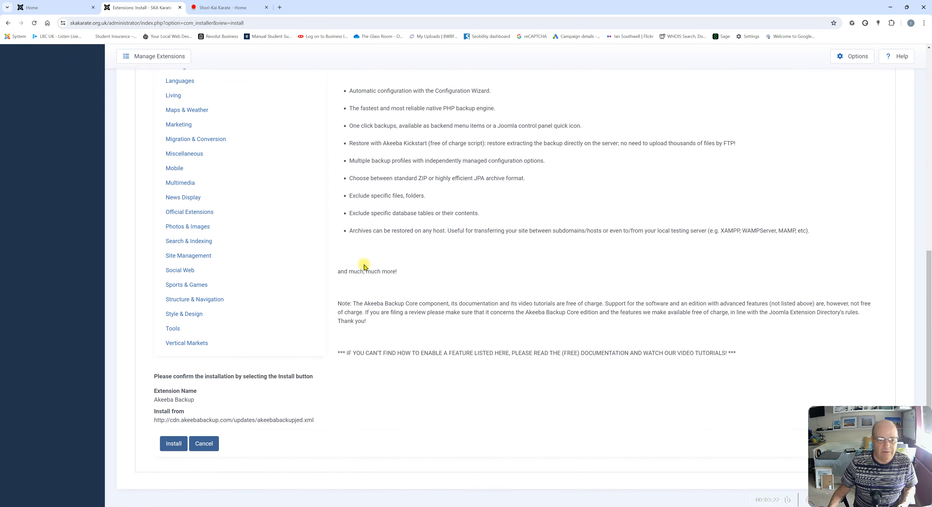
click(167, 451)
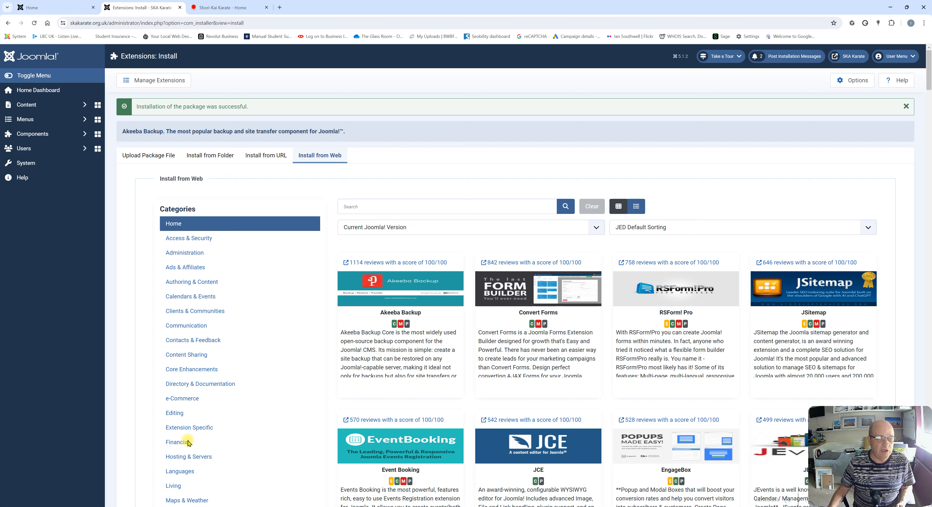
Look up the installed Akeeba Backup component and its functions among the site's components
click(33, 135)
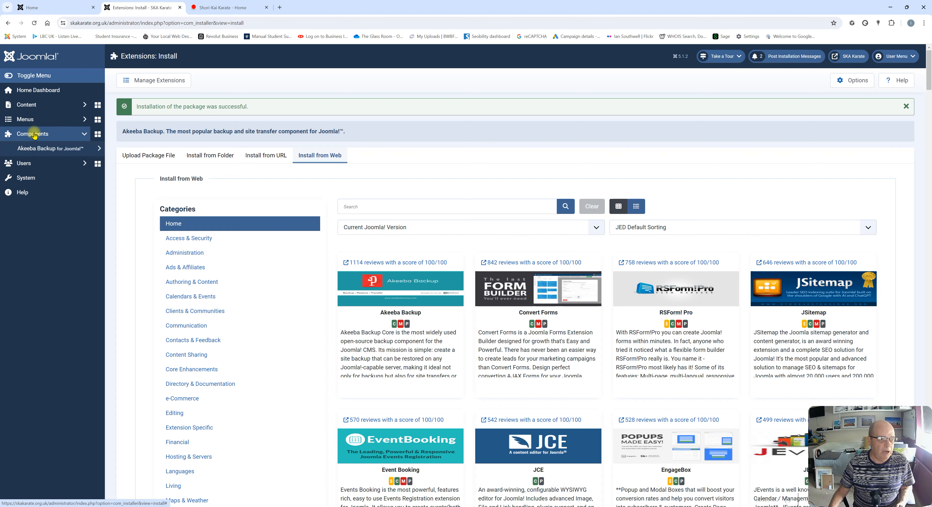
click(46, 149)
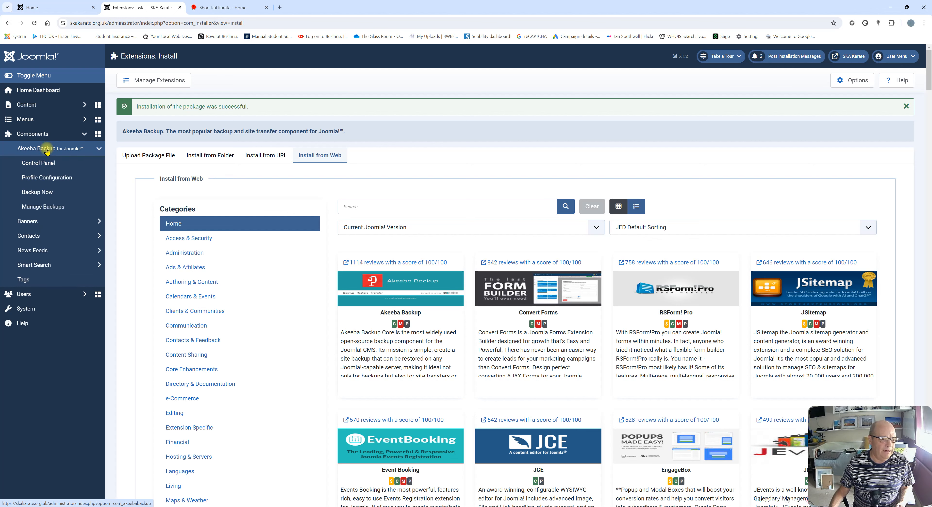
click(47, 149)
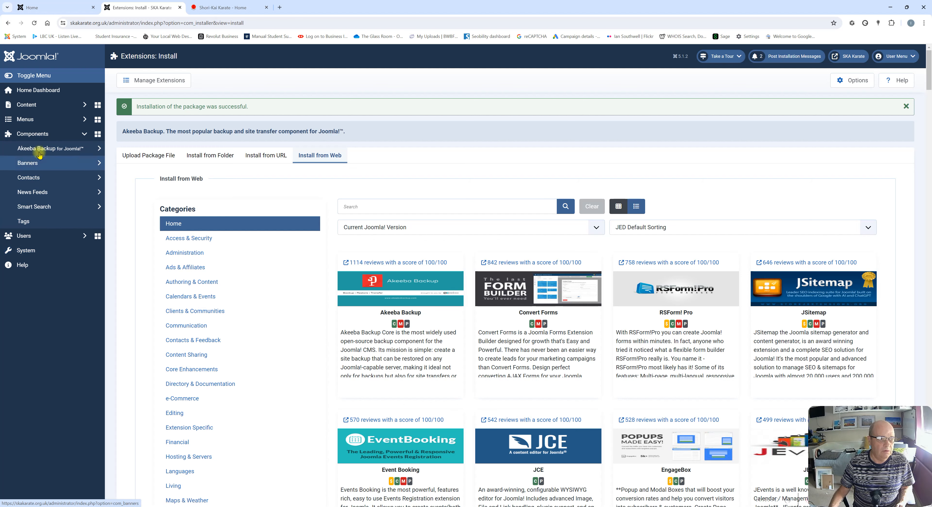
Install the Convert Forms extension from the Joomla web catalogue and confirm the installation
click(26, 250)
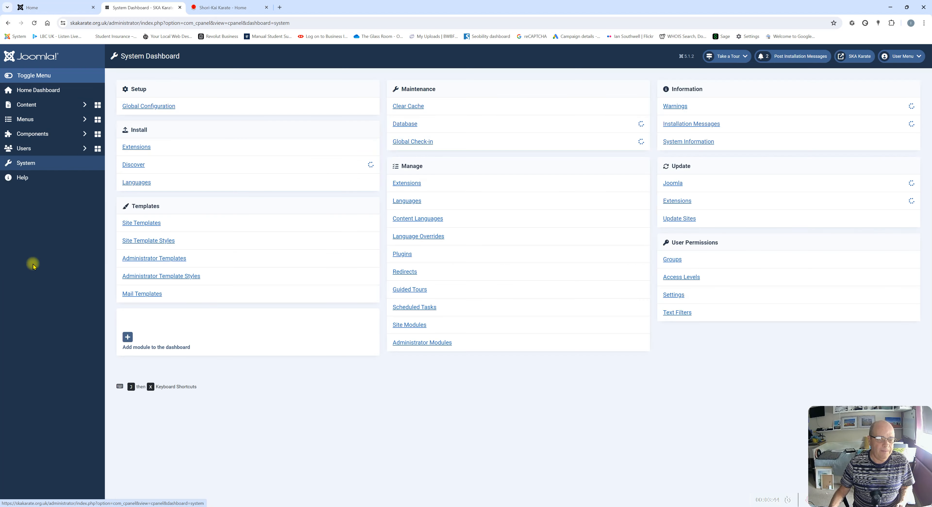
click(137, 147)
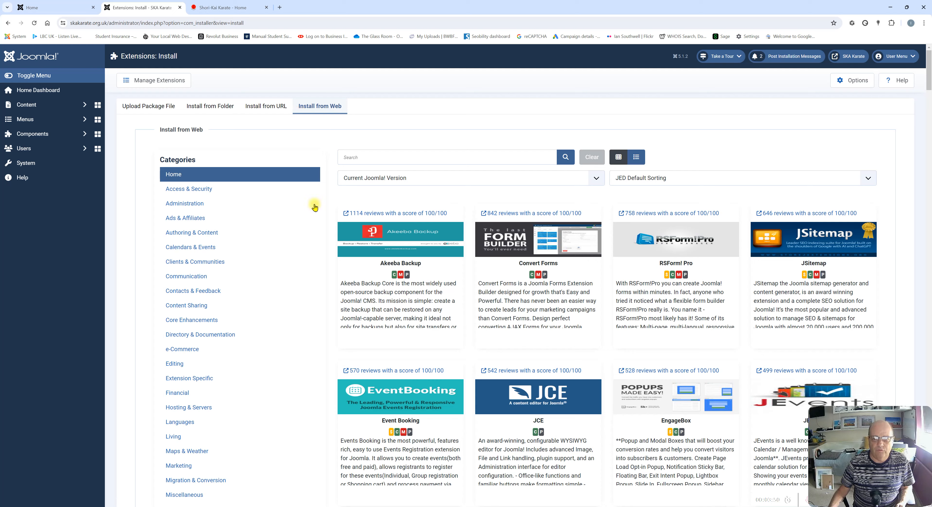
scroll(559, 269, down, 2)
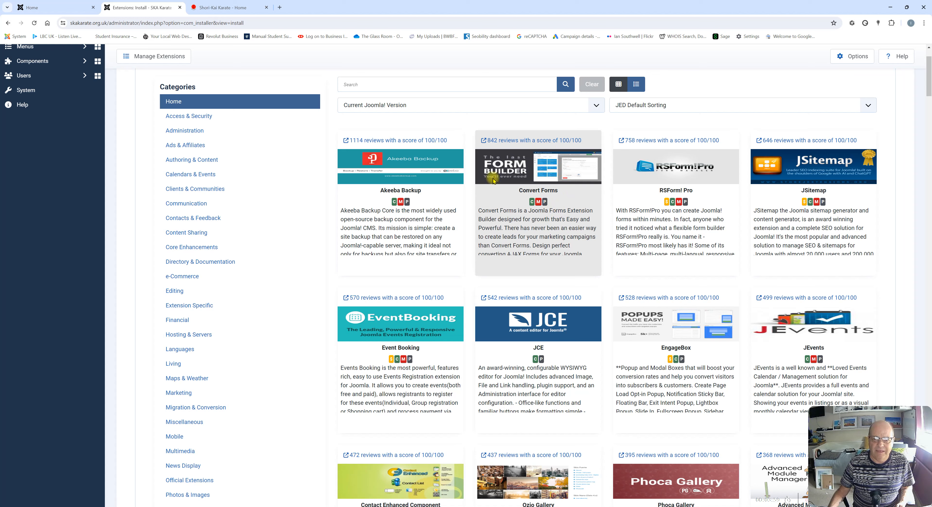
click(535, 221)
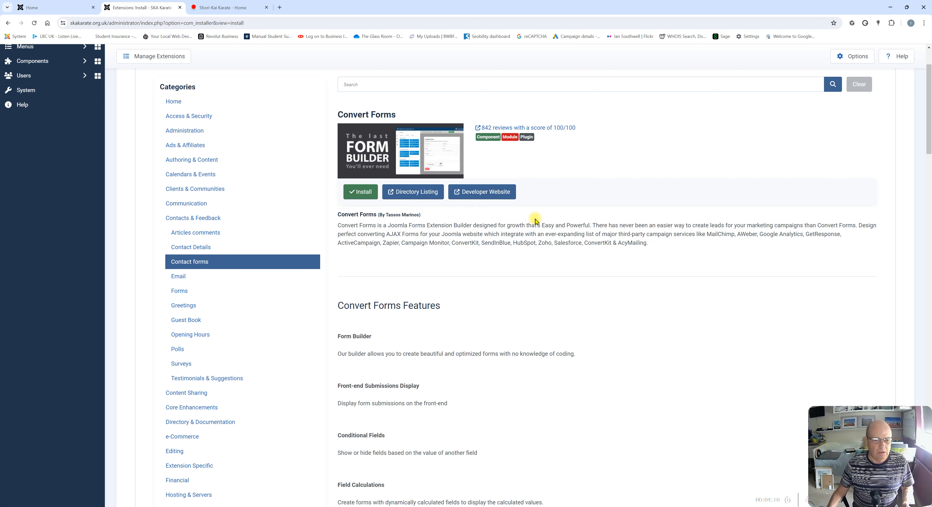
click(357, 197)
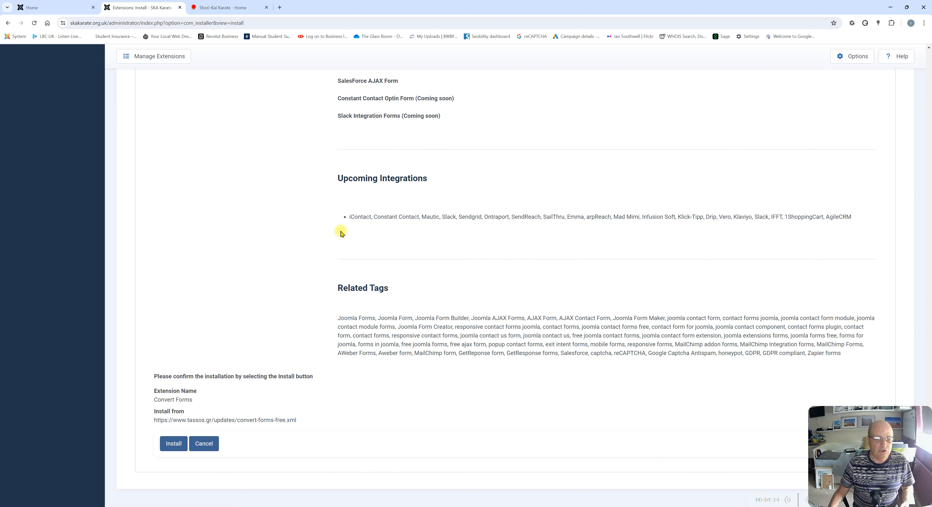
click(172, 444)
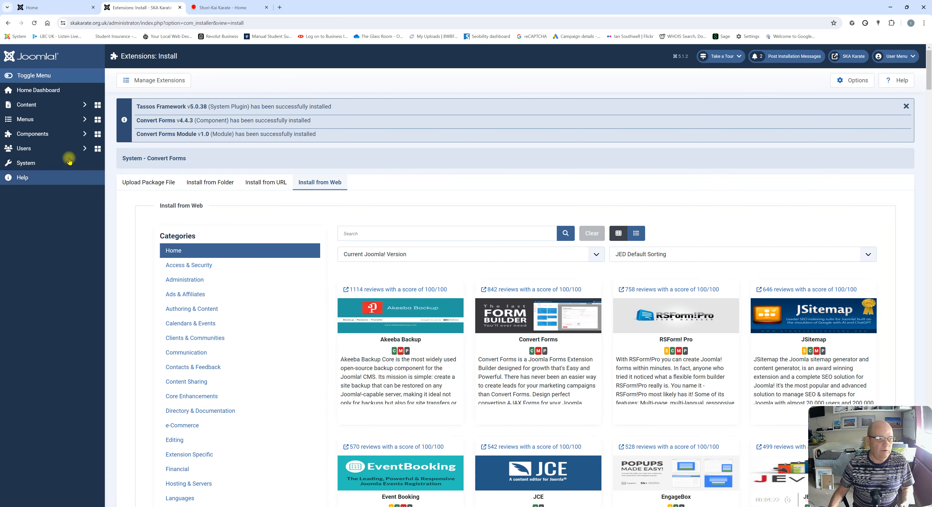
Look up the installed Convert Forms component and its functions among the site's components
click(35, 134)
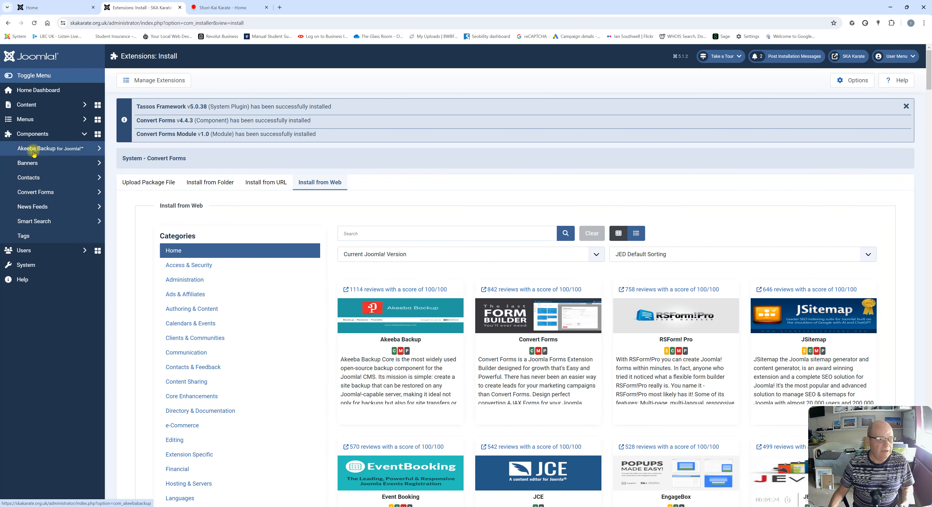
click(35, 195)
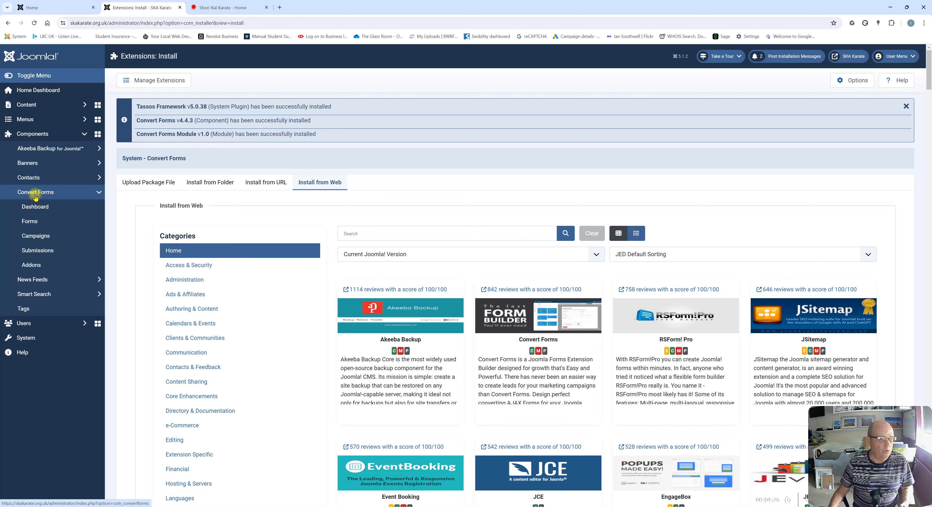
click(35, 195)
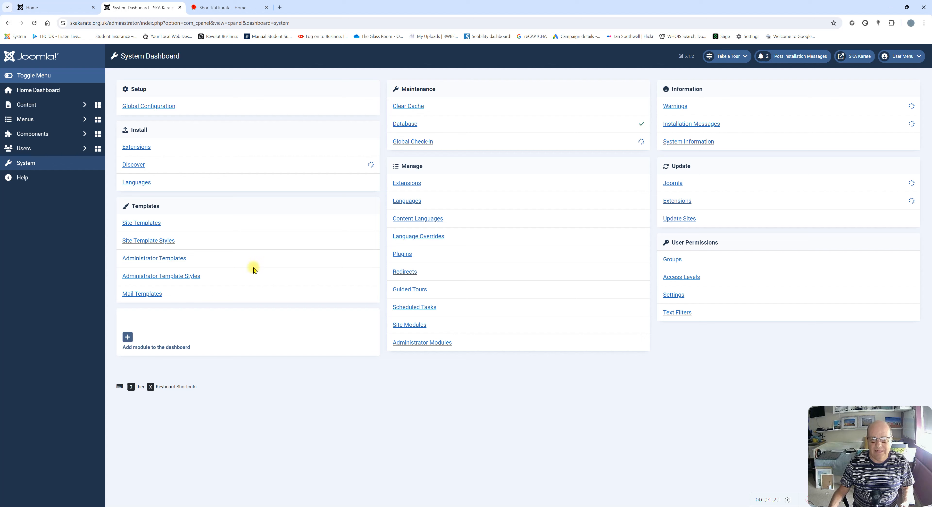
Install the JCE content editor extension from the Joomla web catalogue and confirm the installation
click(138, 148)
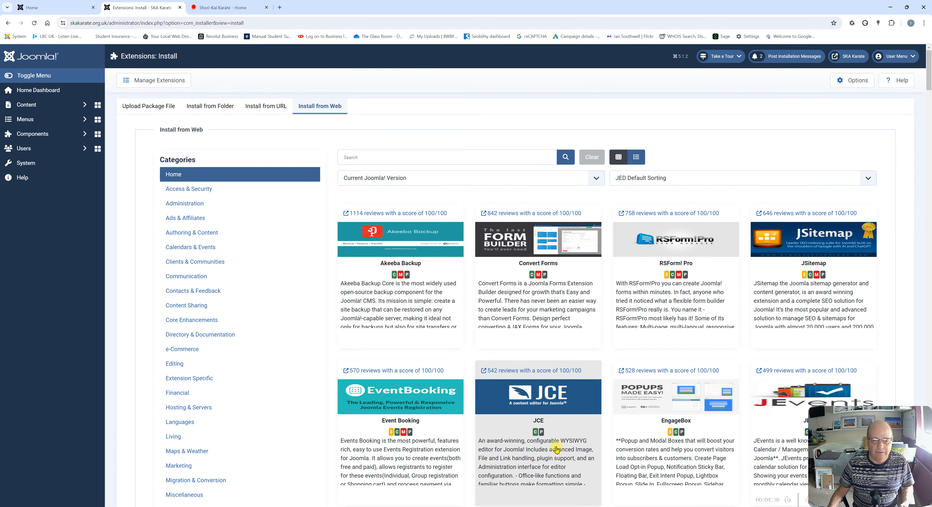
click(556, 449)
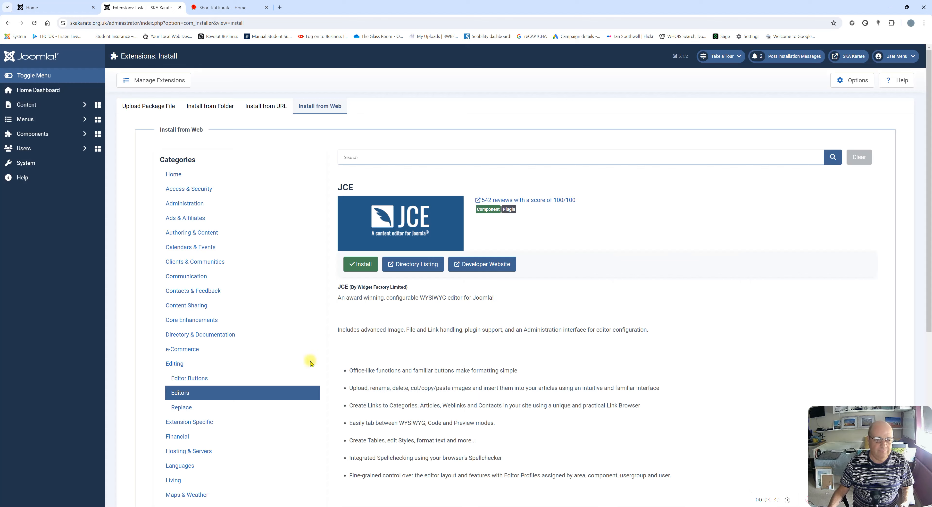
click(362, 265)
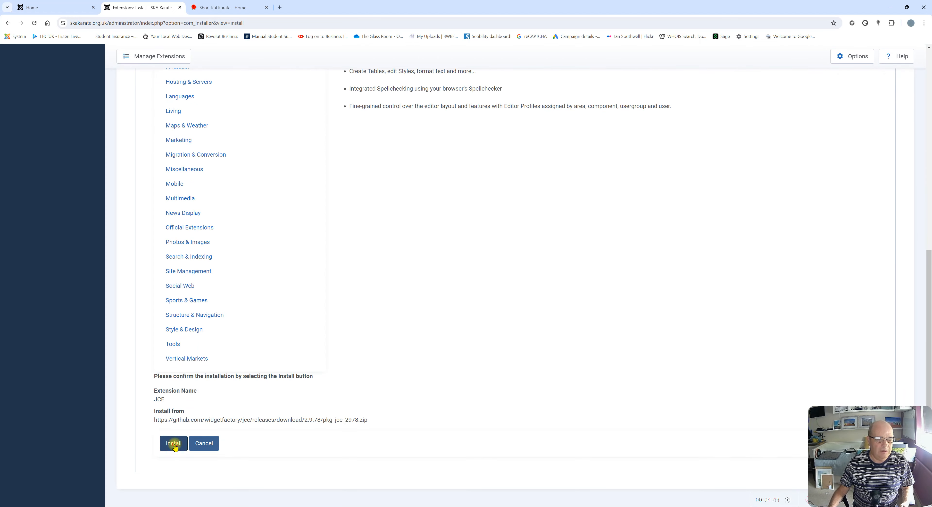
click(174, 445)
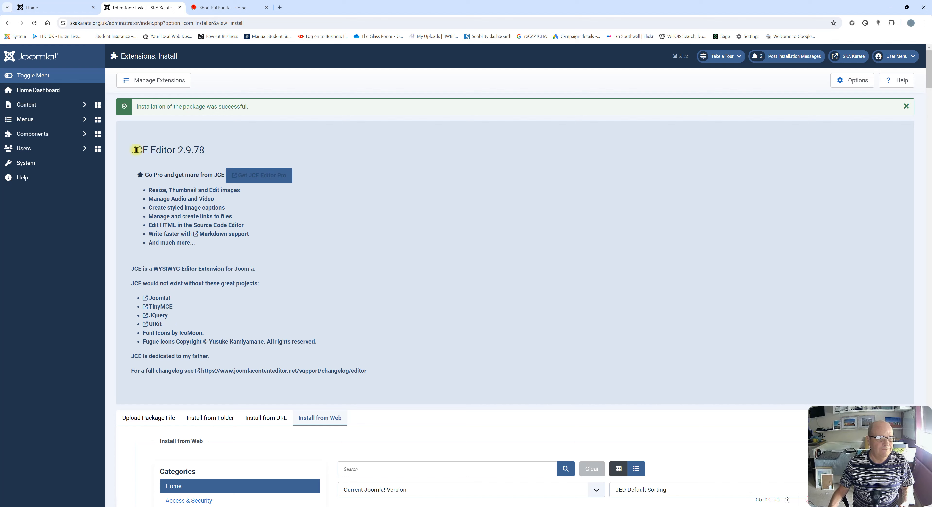
Open the Joomla web catalogue for installing extensions and examine the range of extensions on offer
click(35, 165)
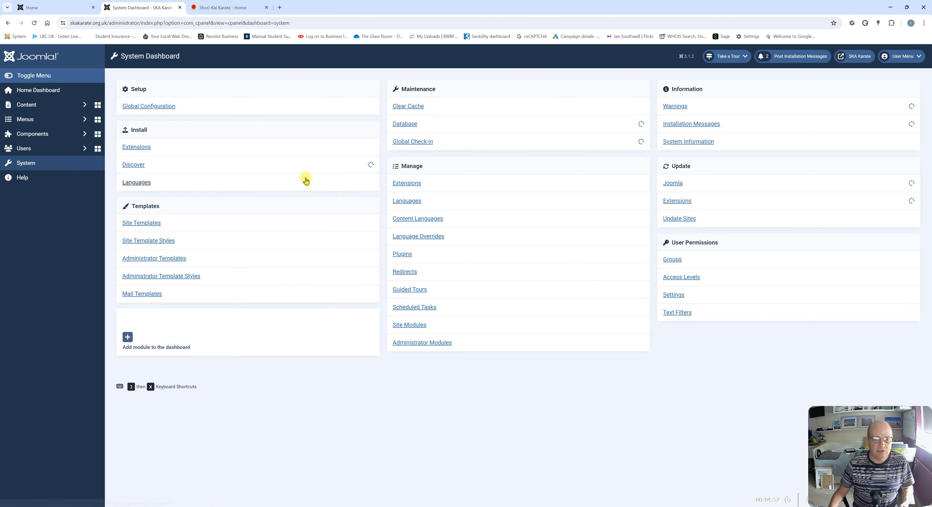
click(141, 147)
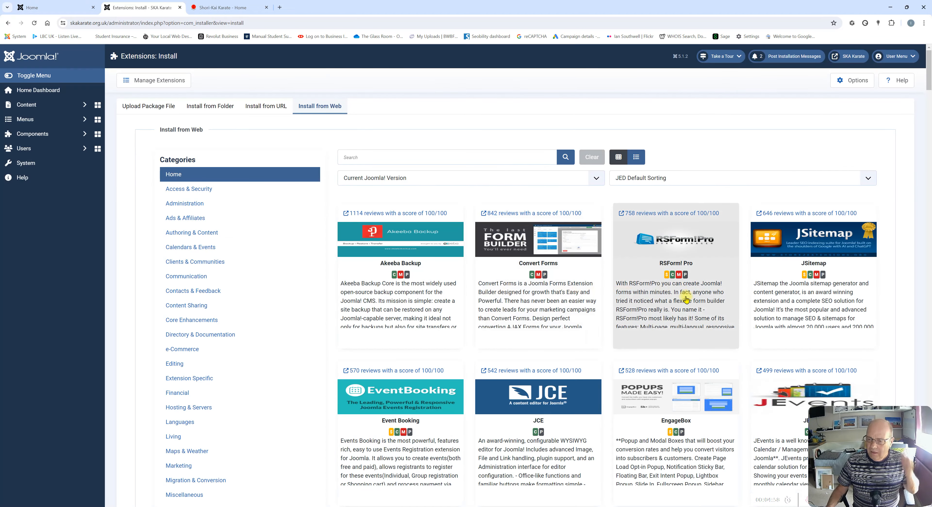
scroll(682, 304, down, 1)
scroll(682, 303, down, 15)
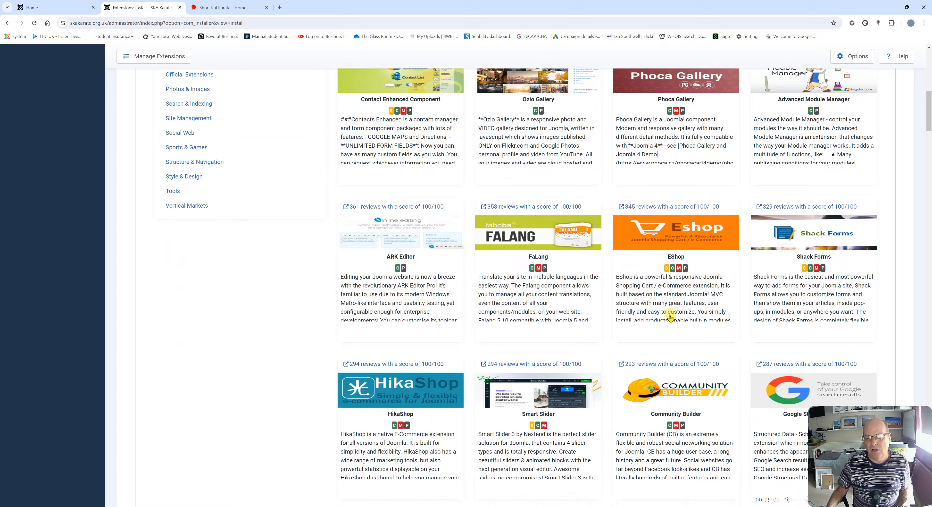
scroll(669, 317, down, 5)
scroll(667, 317, up, 20)
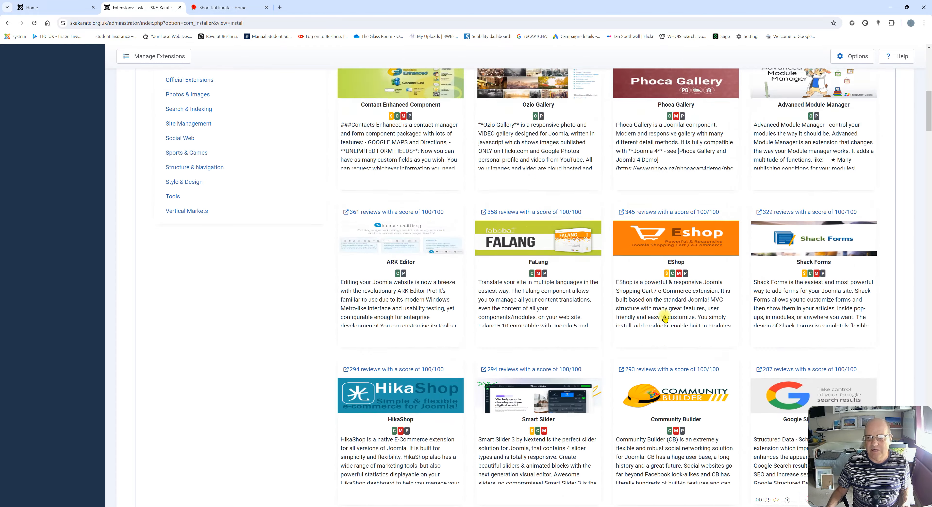
Search the Joomla web catalogue for "gallery" and examine the listed gallery extensions
click(385, 158)
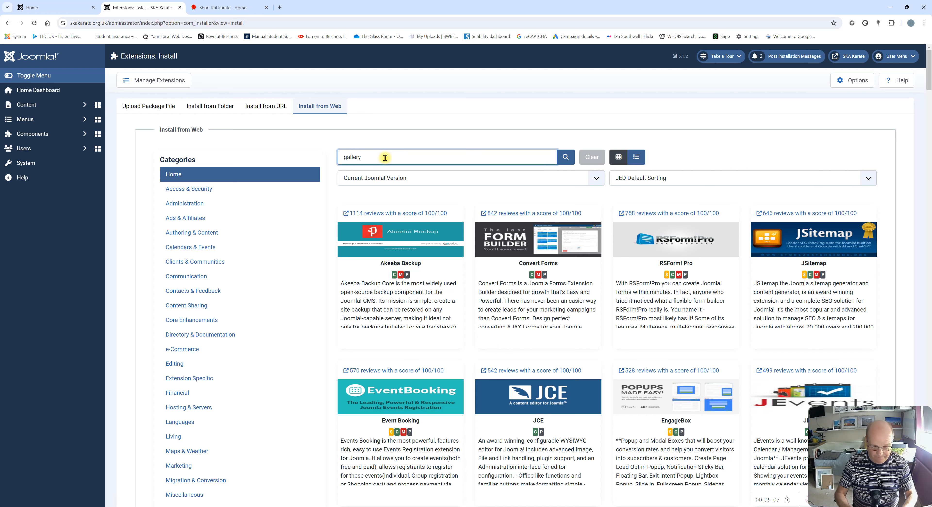
key(Return)
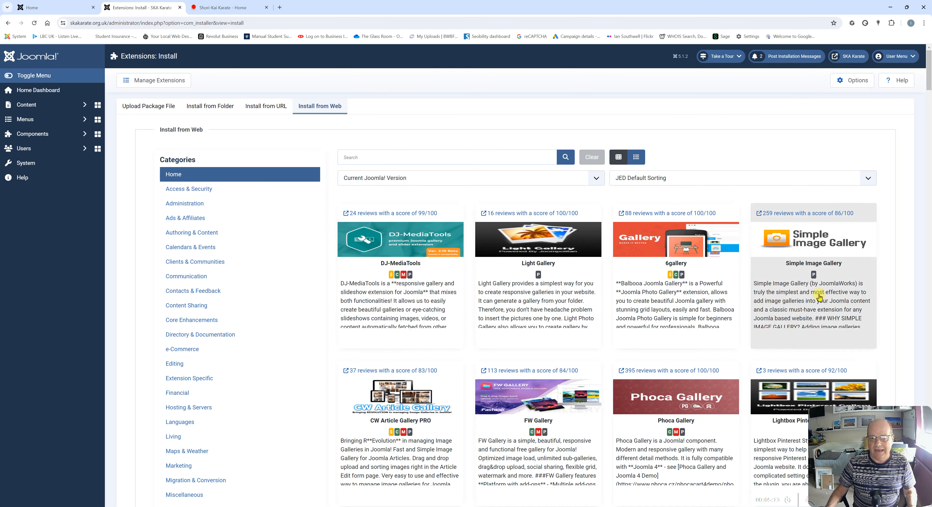
scroll(821, 293, down, 2)
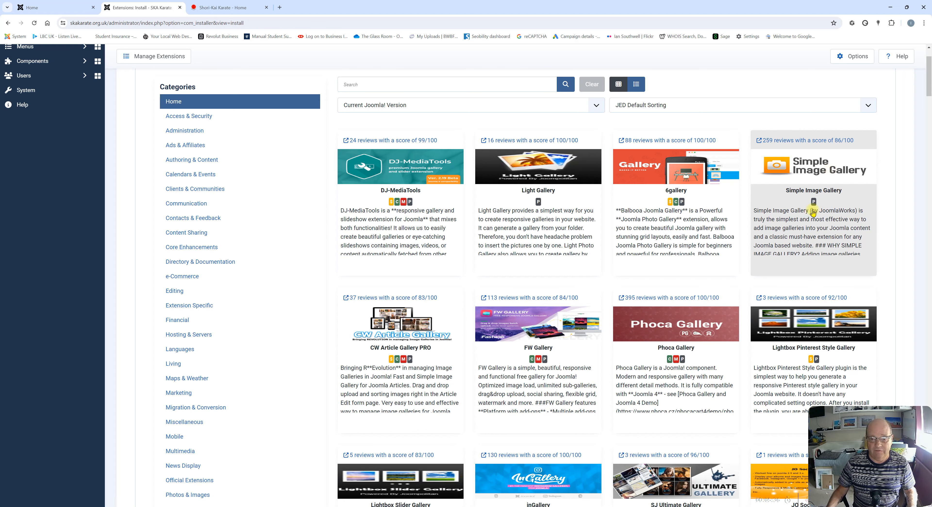
scroll(812, 213, down, 4)
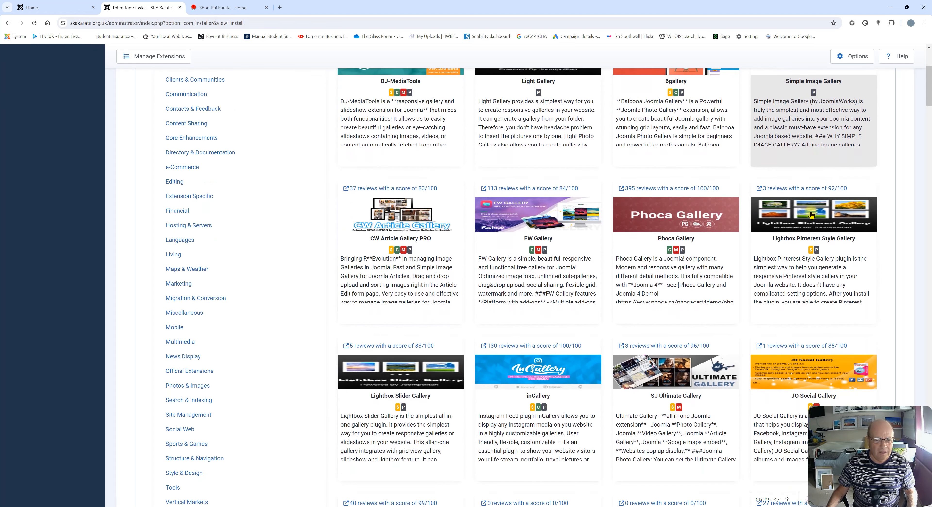
scroll(810, 212, up, 3)
scroll(532, 152, up, 2)
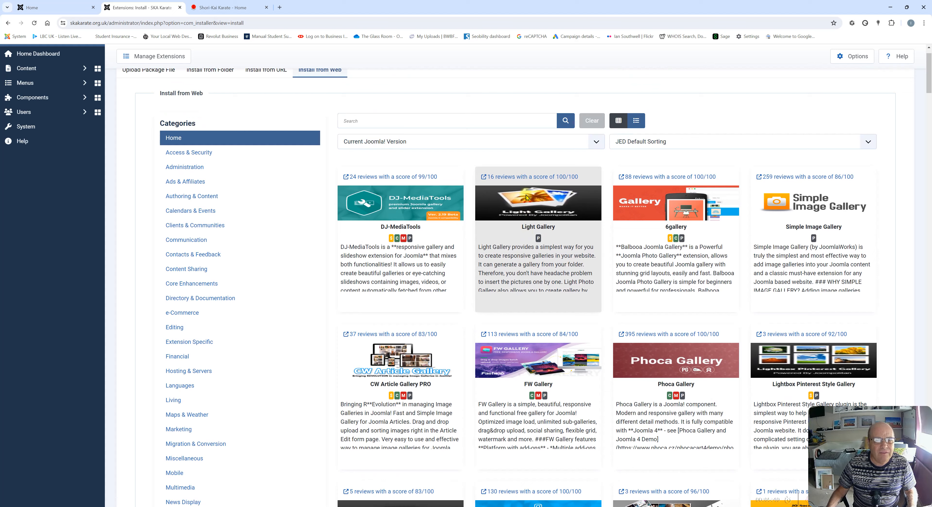
scroll(433, 249, down, 12)
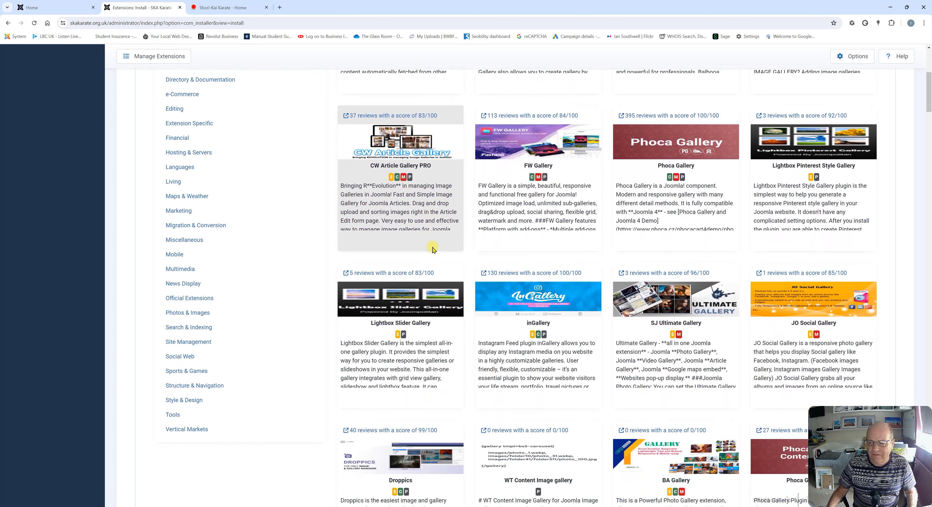
scroll(396, 306, down, 3)
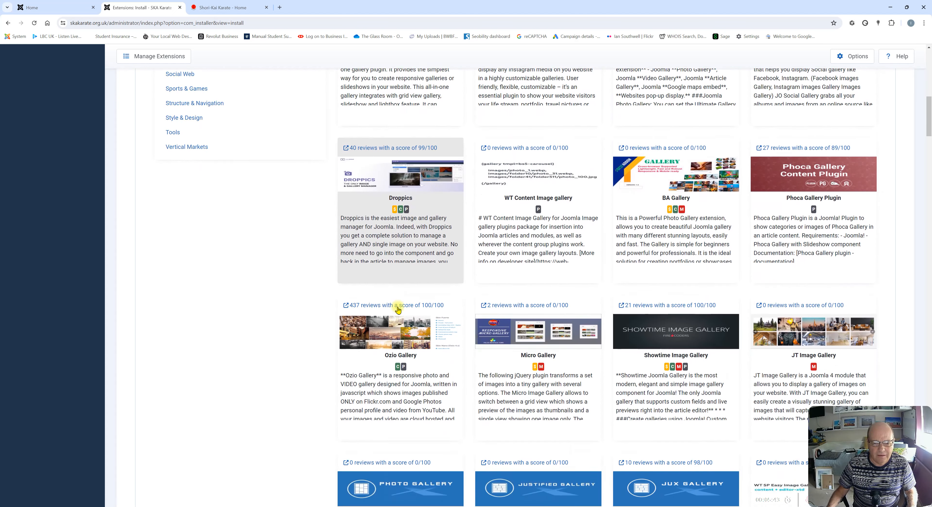
scroll(760, 338, down, 3)
scroll(579, 289, up, 13)
scroll(440, 142, up, 6)
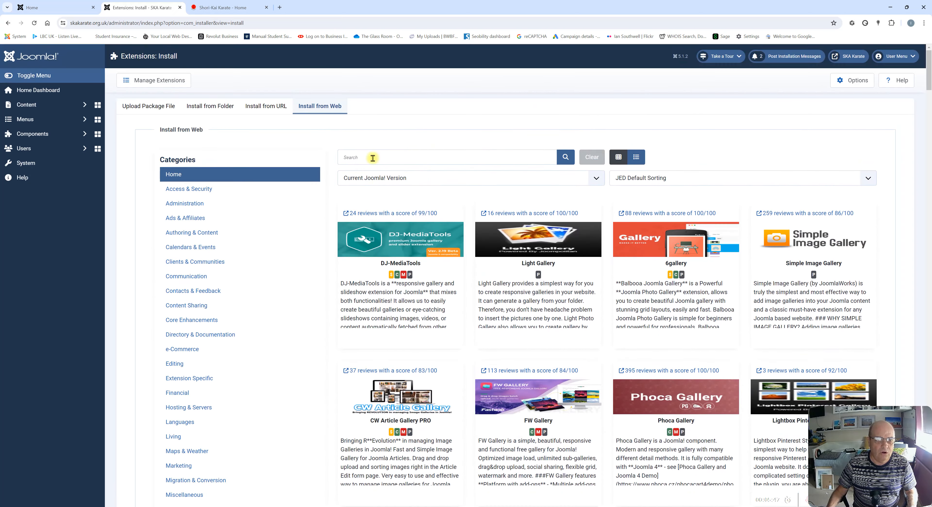
Find the Event Gallery extension in the web catalogue by searching for "event gallery", then install it and confirm the installation
click(350, 159)
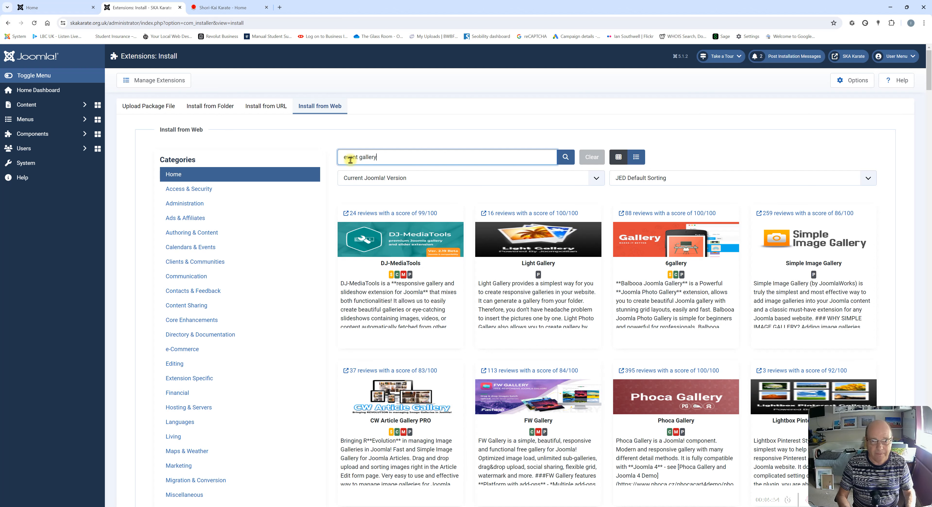
key(Return)
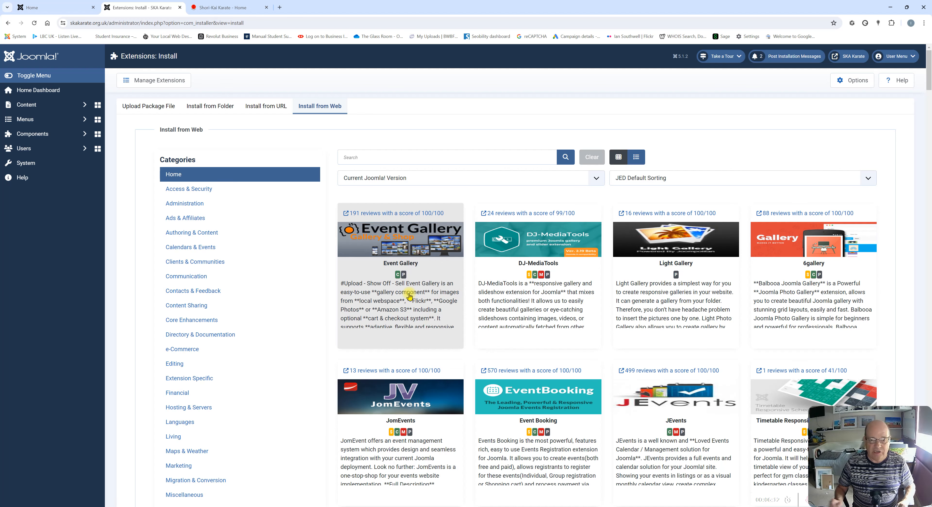
click(399, 288)
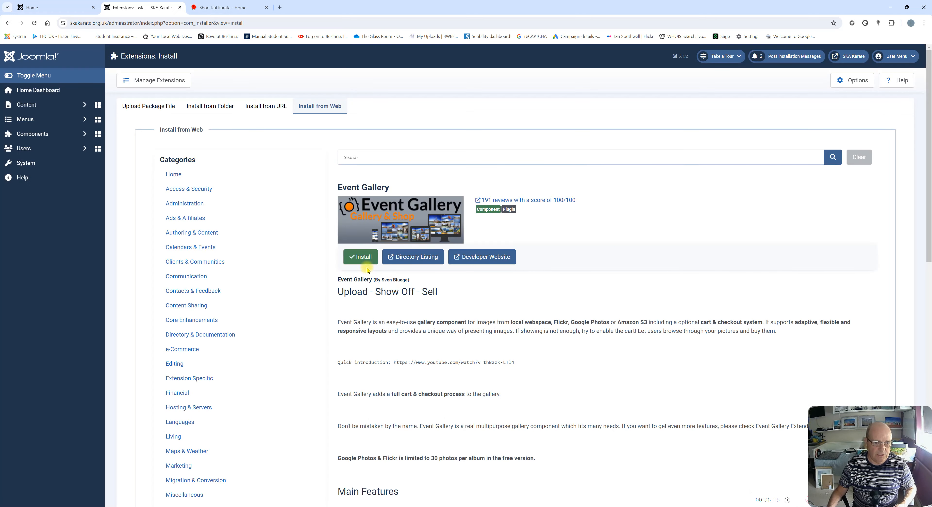
click(363, 257)
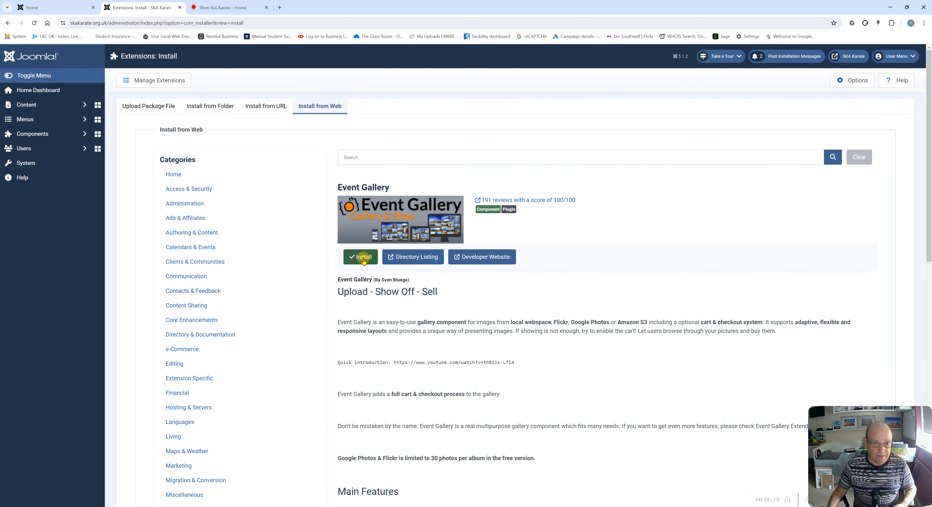
click(175, 443)
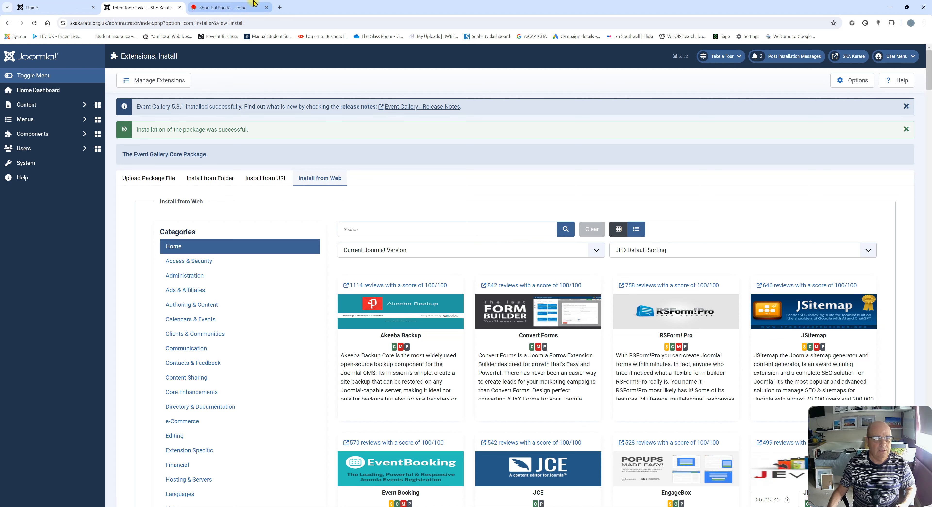
Open the photographer's Flickr photostream in a new browser tab and look through the photos
click(279, 7)
click(225, 23)
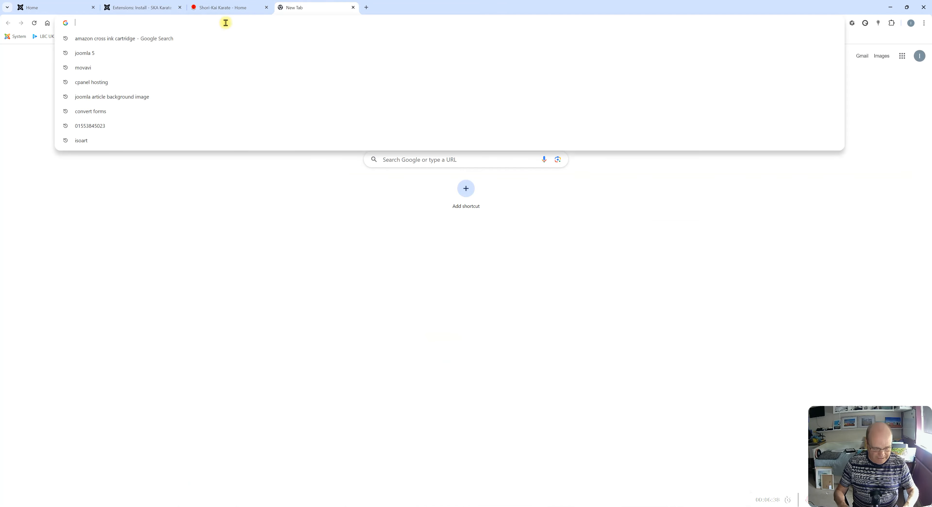
text(flickr.com/photos/southwellpics/)
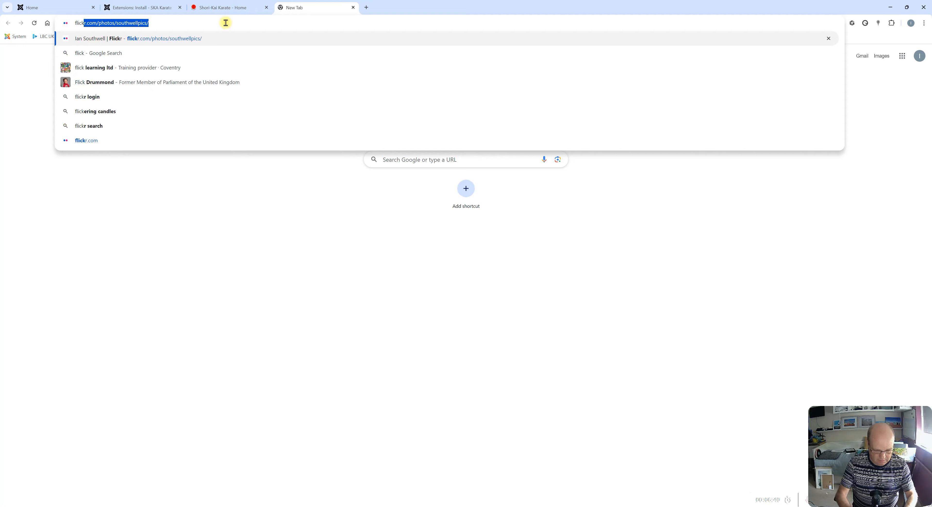
key(Return)
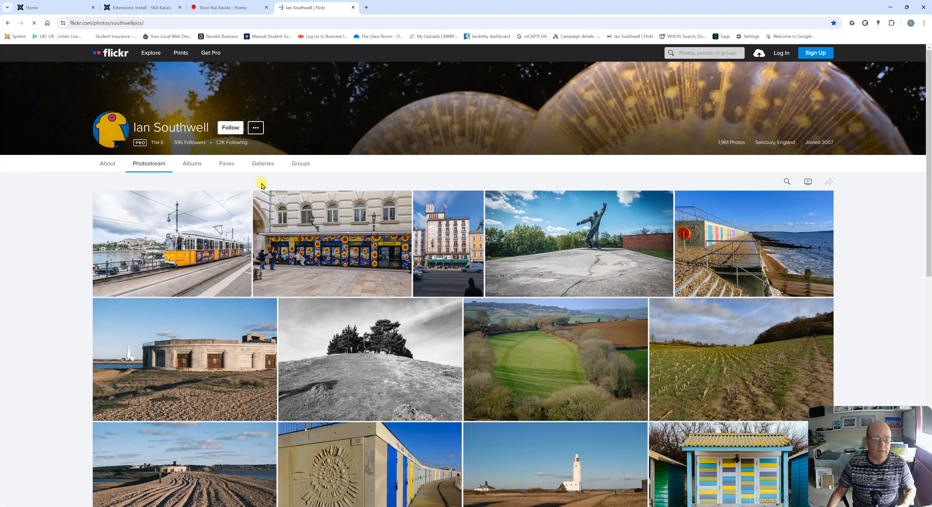
scroll(535, 323, down, 6)
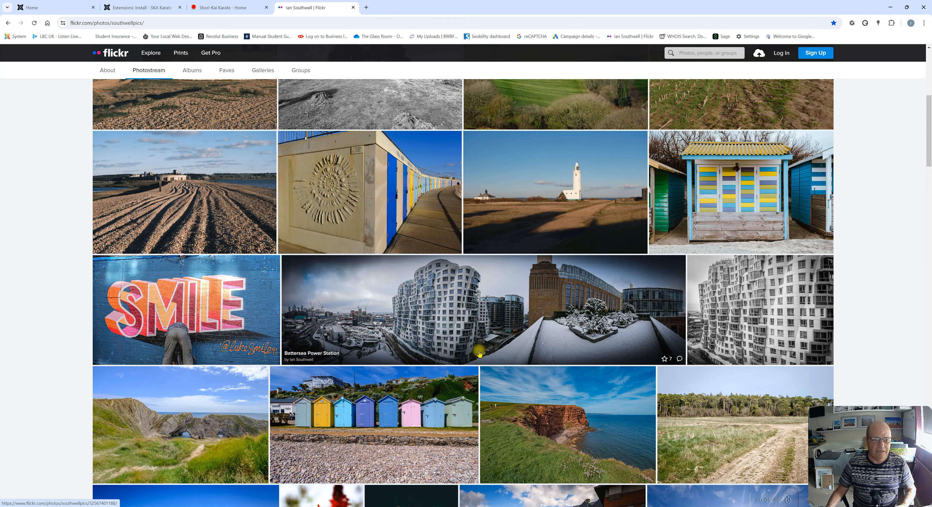
scroll(479, 351, up, 4)
scroll(479, 352, up, 2)
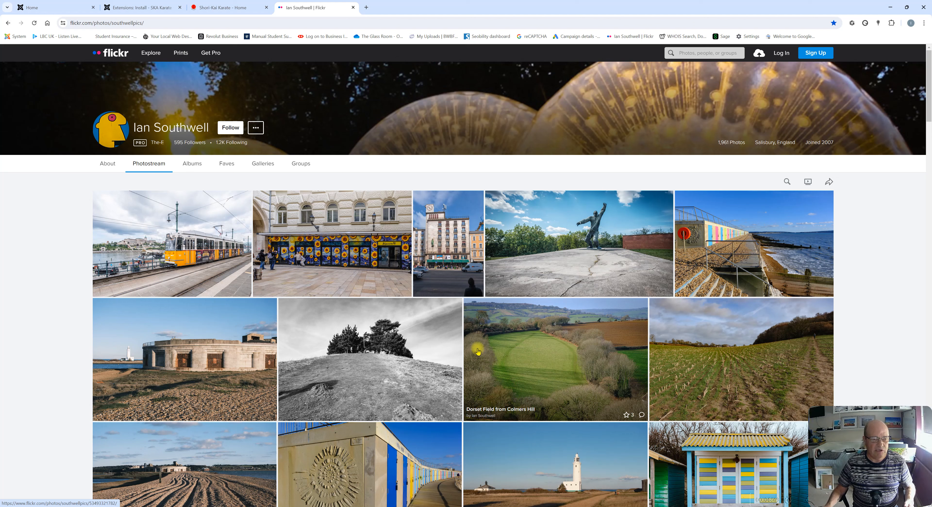
Return to the Joomla administrator and look up the installed Event Gallery among the site's components
click(142, 8)
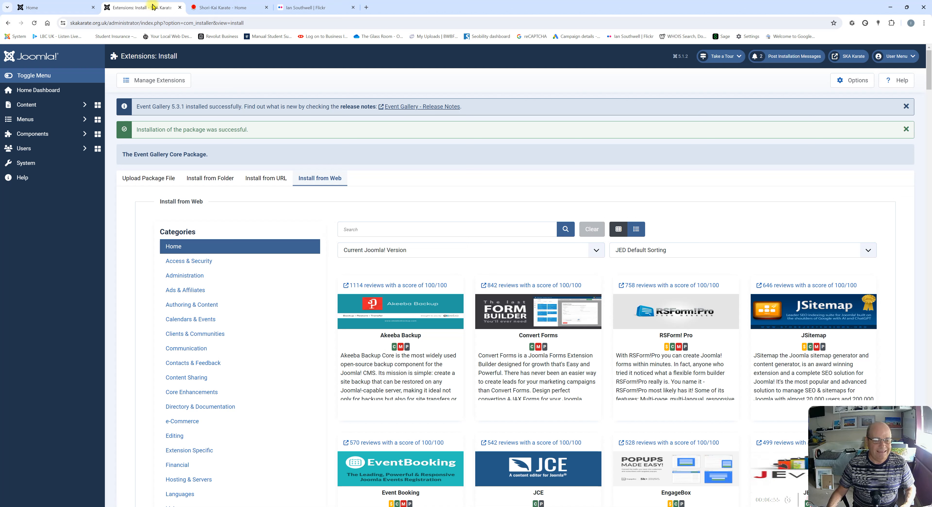
click(40, 134)
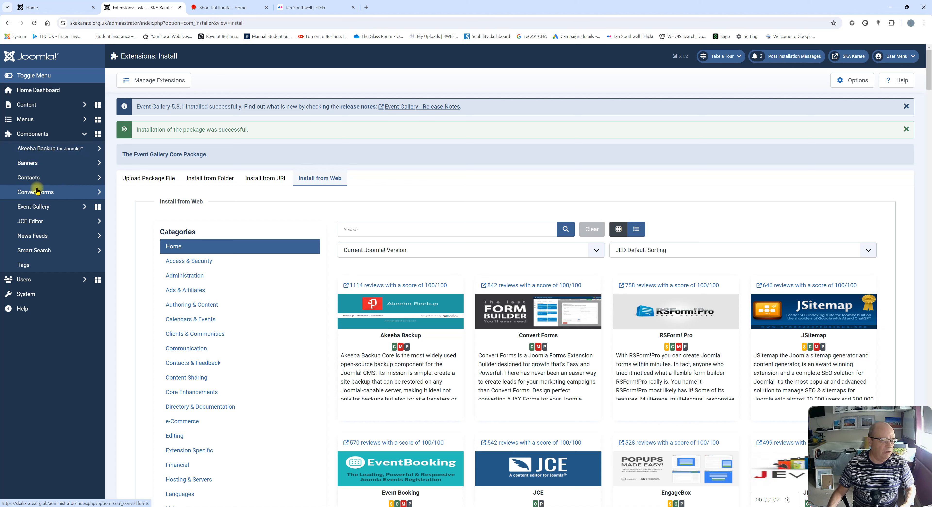
click(38, 211)
click(37, 211)
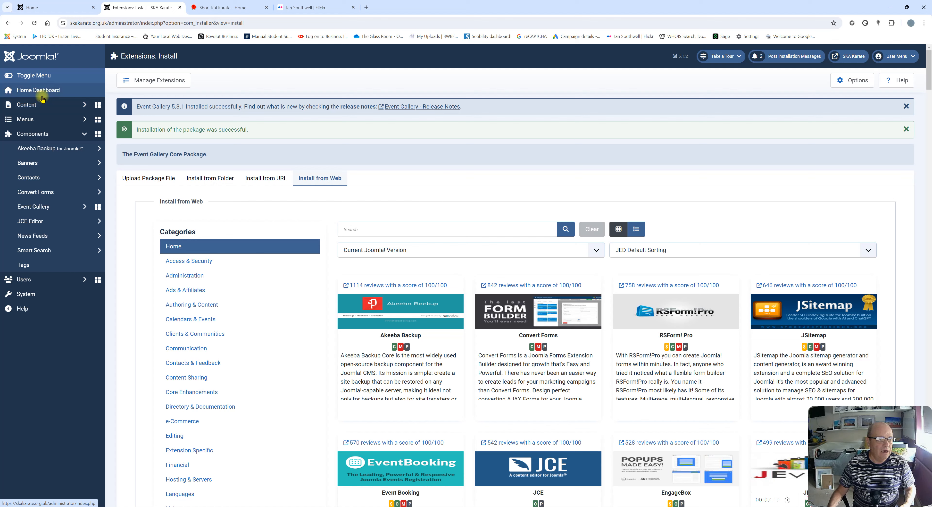
Set the site's default editor to Editor - JCE in the Global Configuration, then save and close it
click(46, 90)
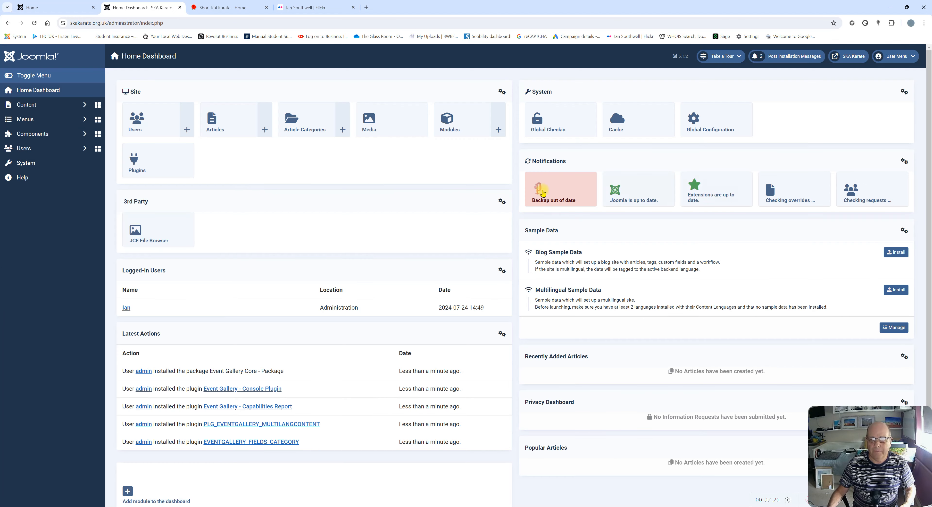
click(710, 125)
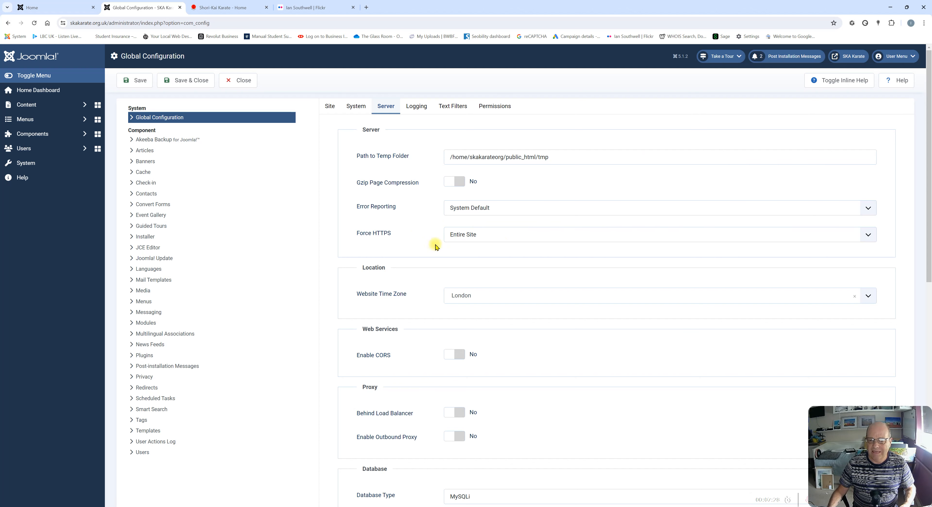
click(327, 108)
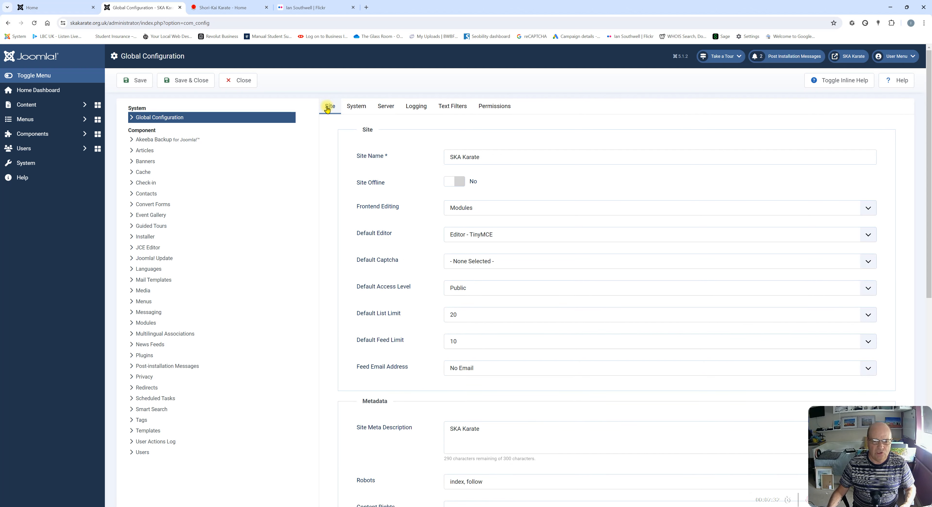
click(500, 236)
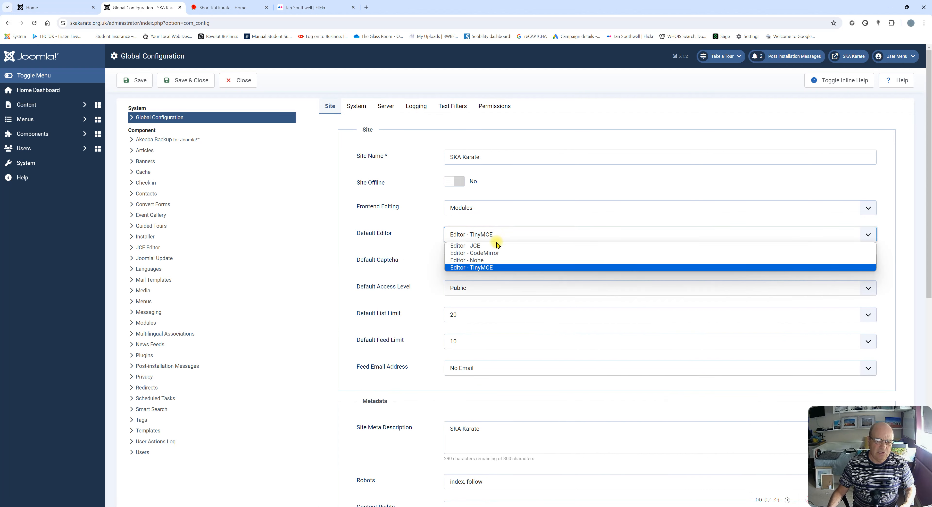
click(481, 246)
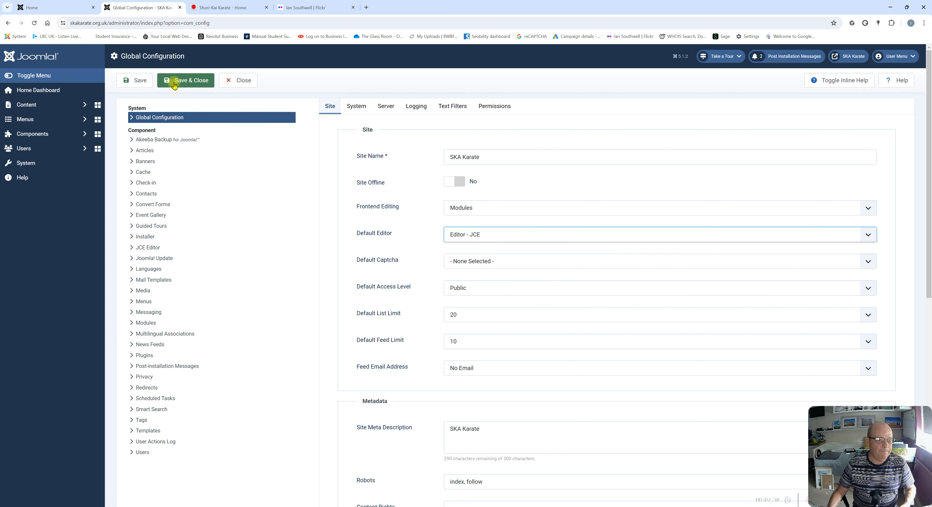
click(188, 82)
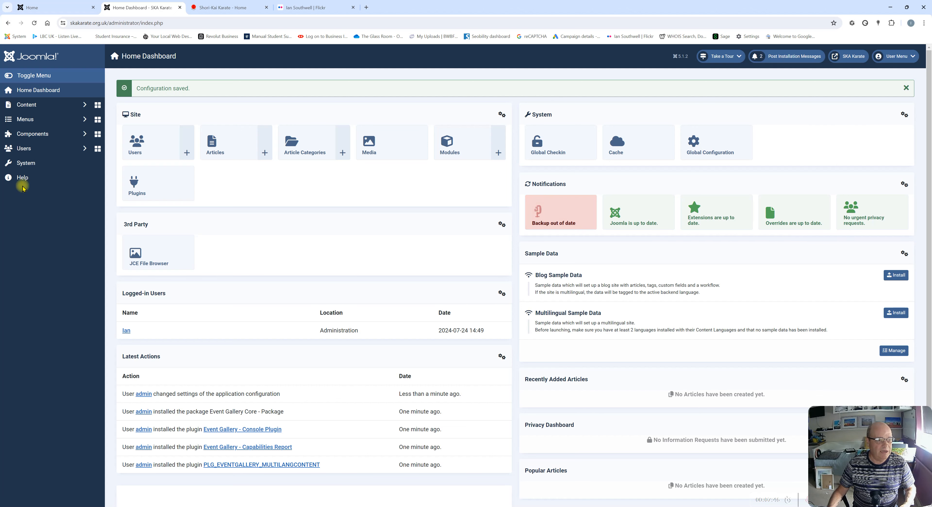
Open the Akeeba Backup control panel and let the Configuration Wizard configure the component
click(35, 135)
click(42, 151)
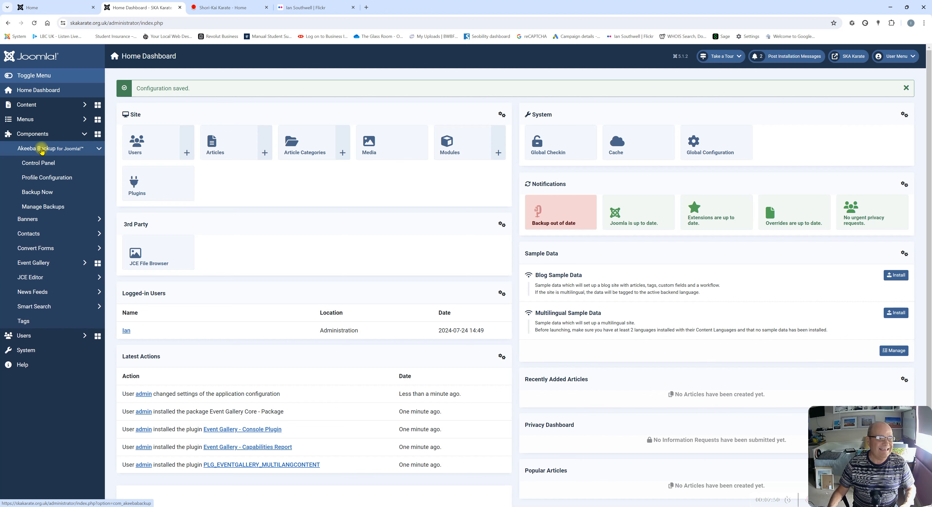
click(42, 164)
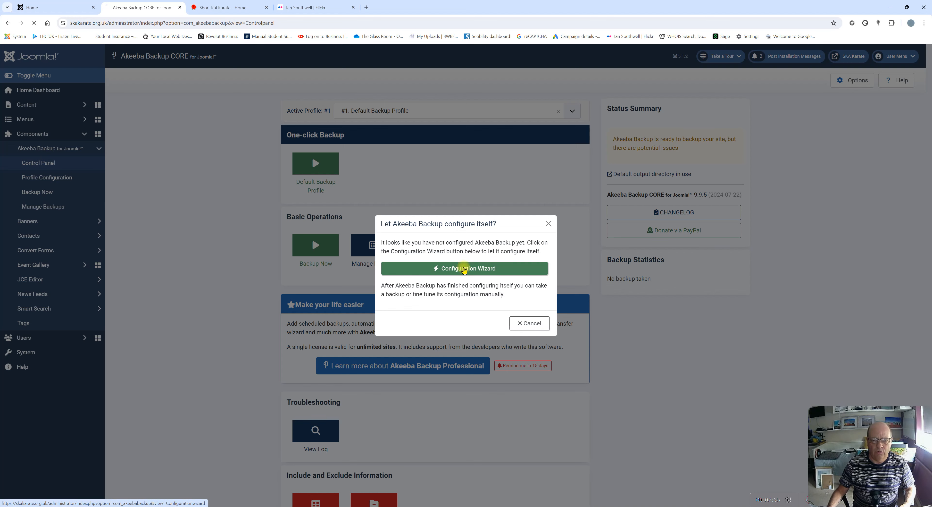
click(465, 268)
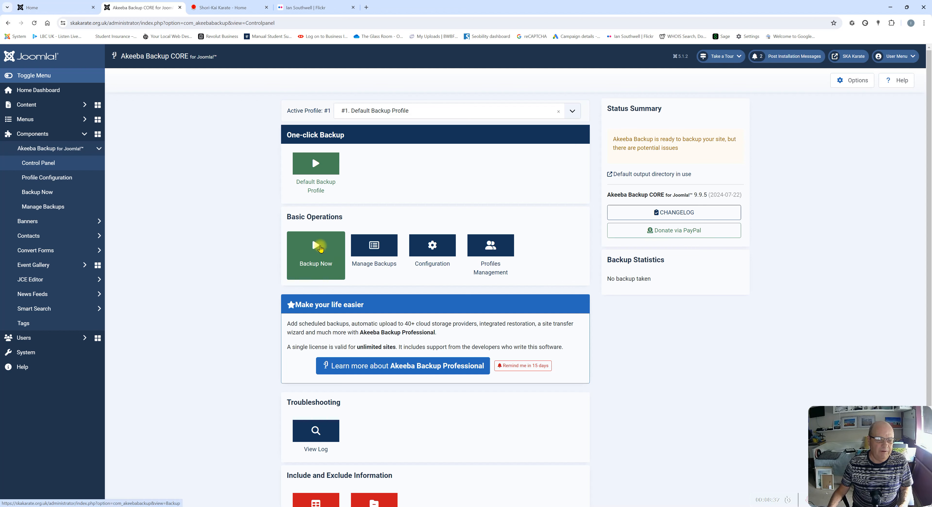
Back up the site with the Default Backup Profile and its default description, and open the list of managed backups
click(316, 246)
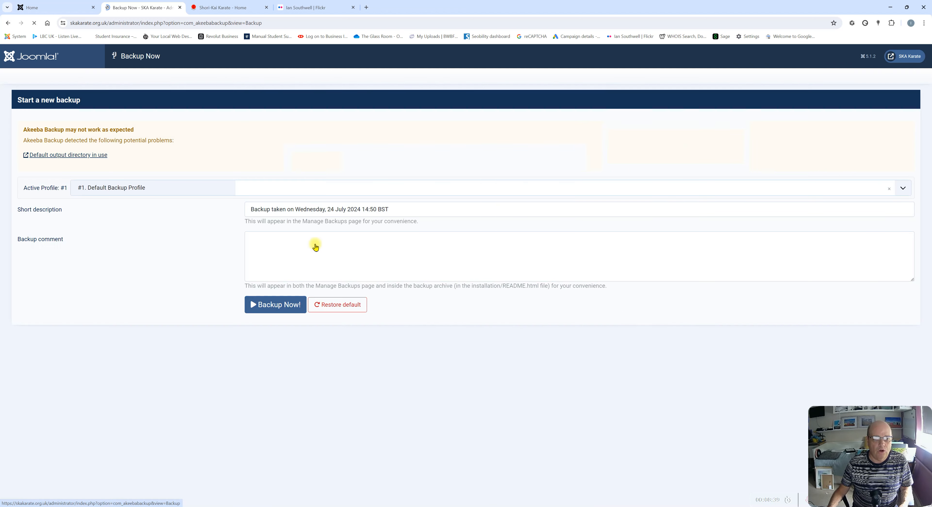
click(277, 305)
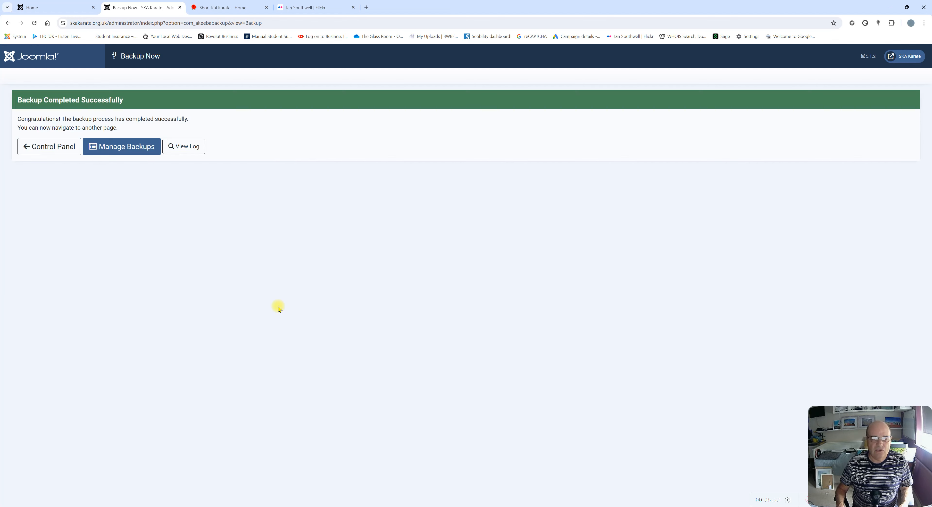
click(69, 145)
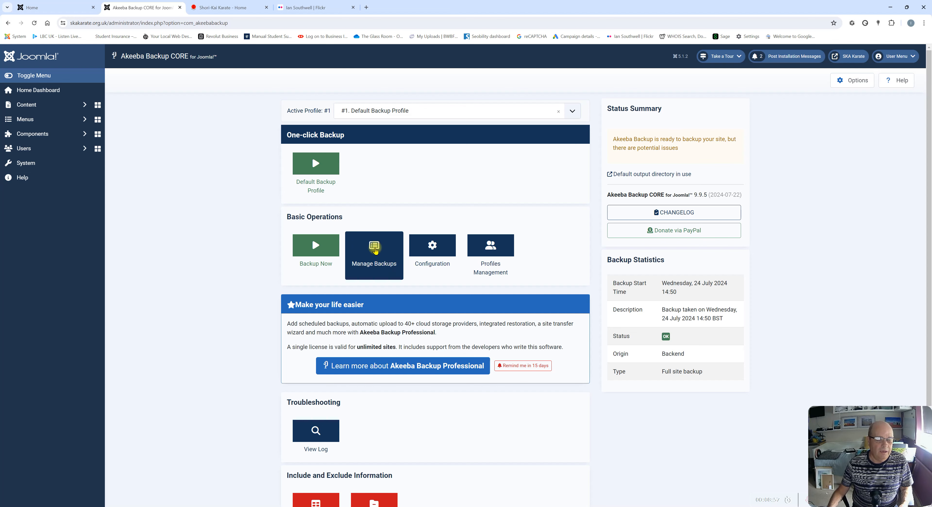
click(374, 246)
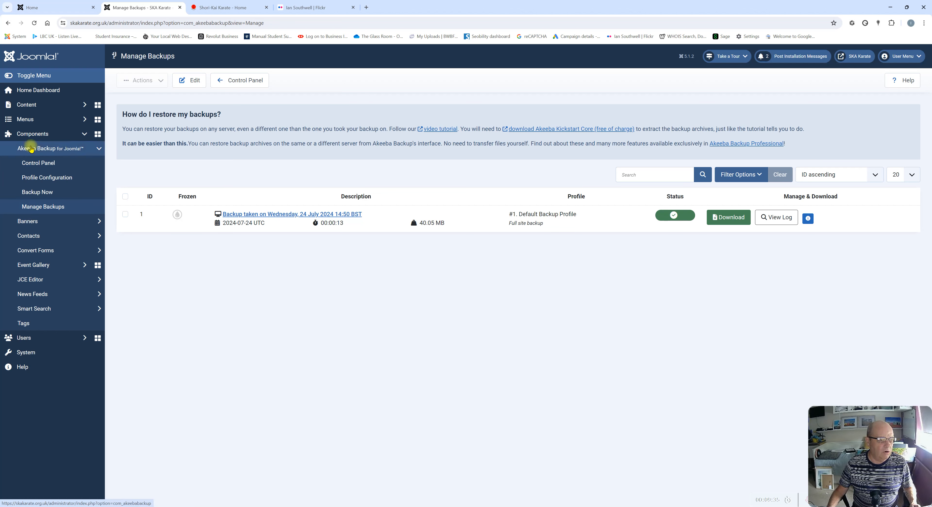
Open the Convert Forms component and browse the form templates available for a new form
click(31, 148)
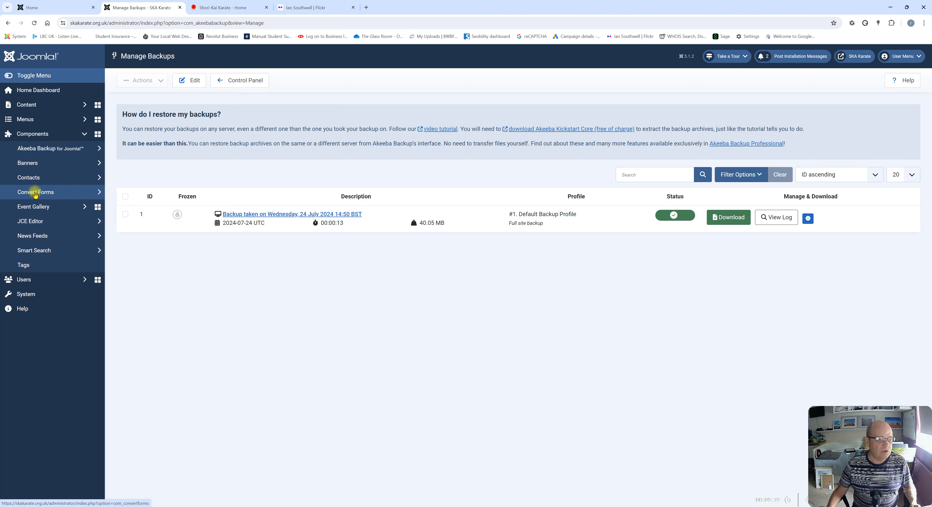
click(35, 193)
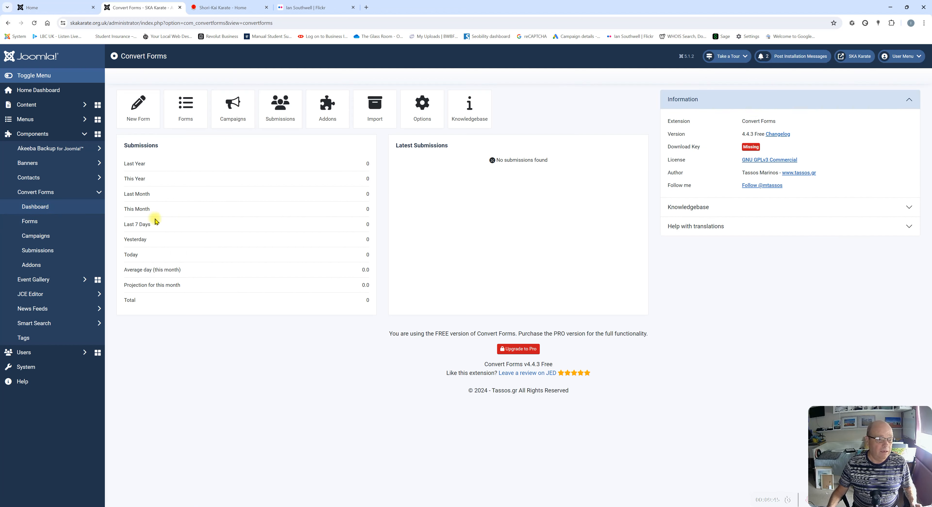
click(138, 105)
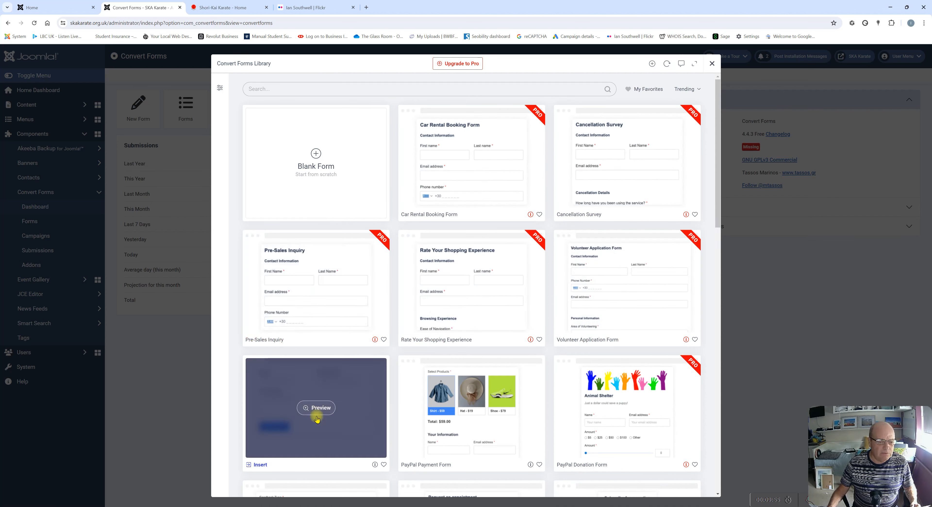
scroll(630, 296, down, 4)
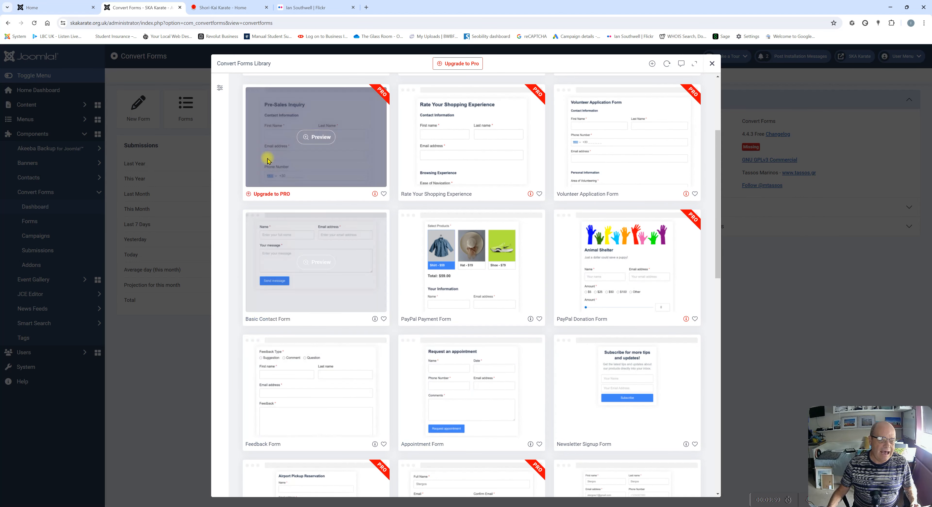
scroll(285, 270, down, 1)
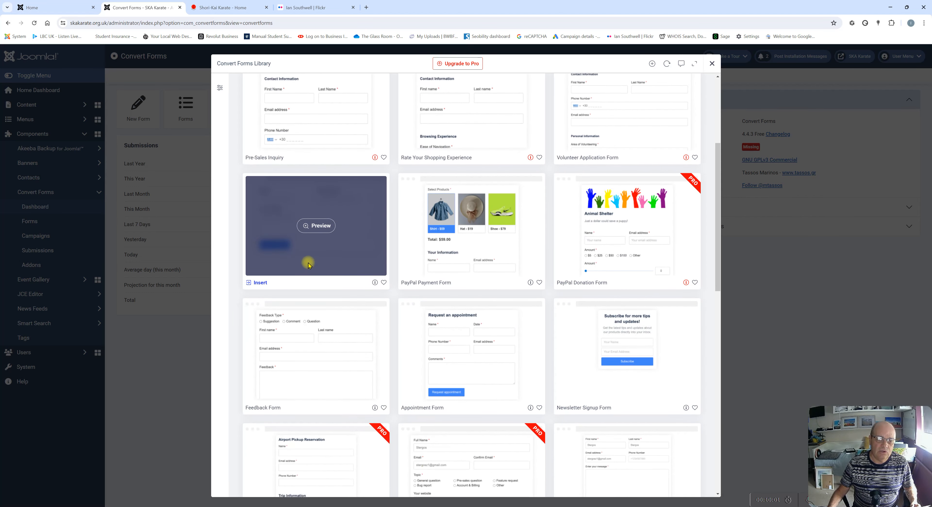
scroll(307, 262, up, 3)
scroll(308, 262, up, 2)
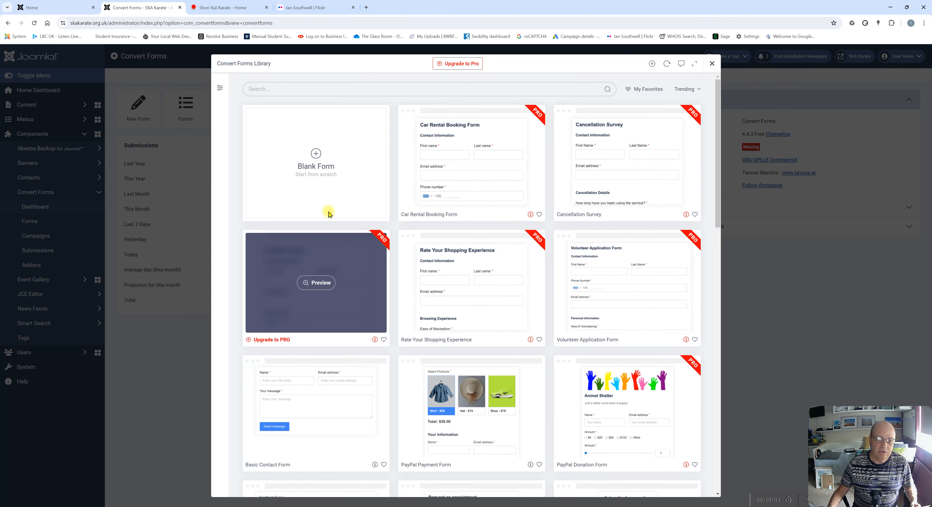
scroll(330, 158, down, 1)
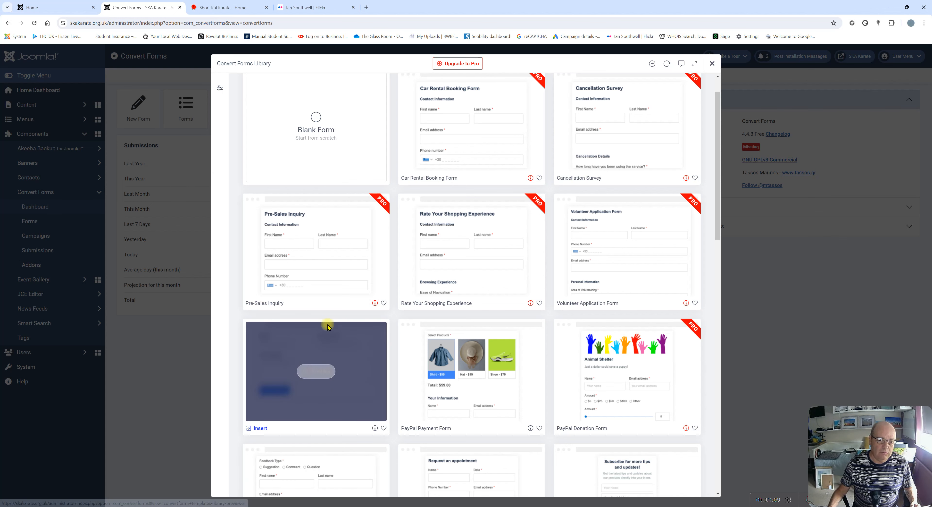
Preview the Basic Contact Form template in phone, tablet and desktop layouts, and close the template library without inserting it
click(324, 371)
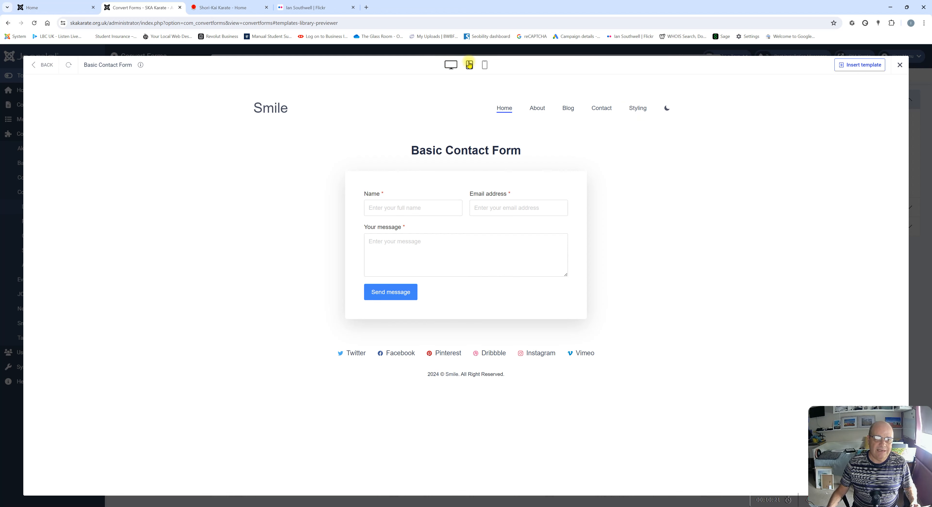
click(485, 65)
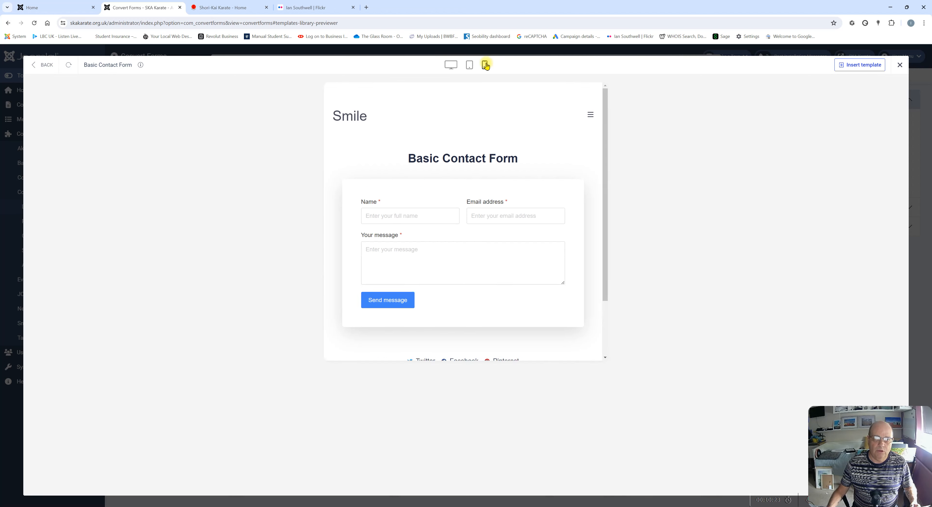
click(470, 66)
click(448, 65)
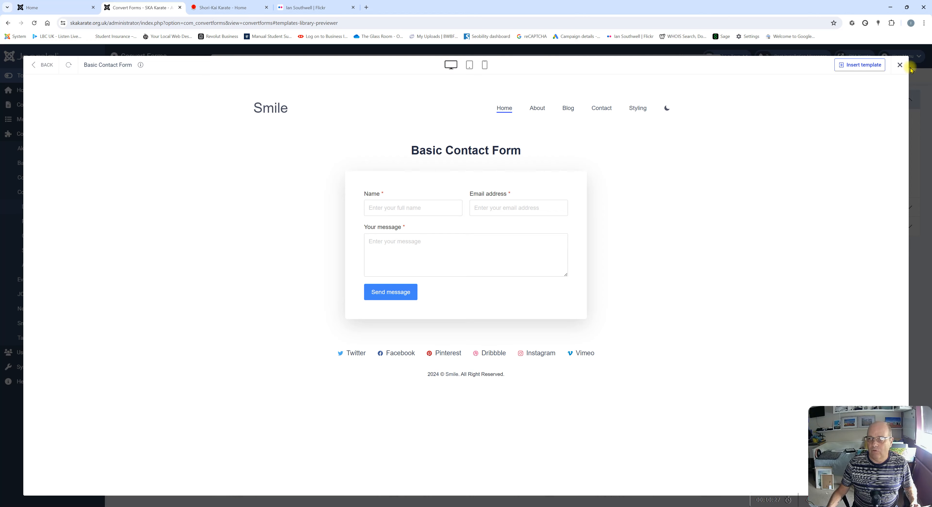
click(900, 64)
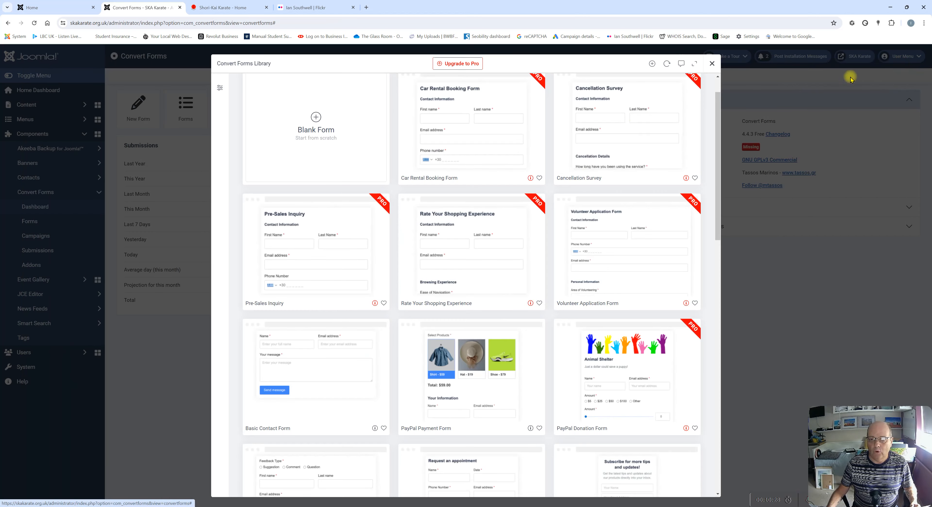
click(711, 64)
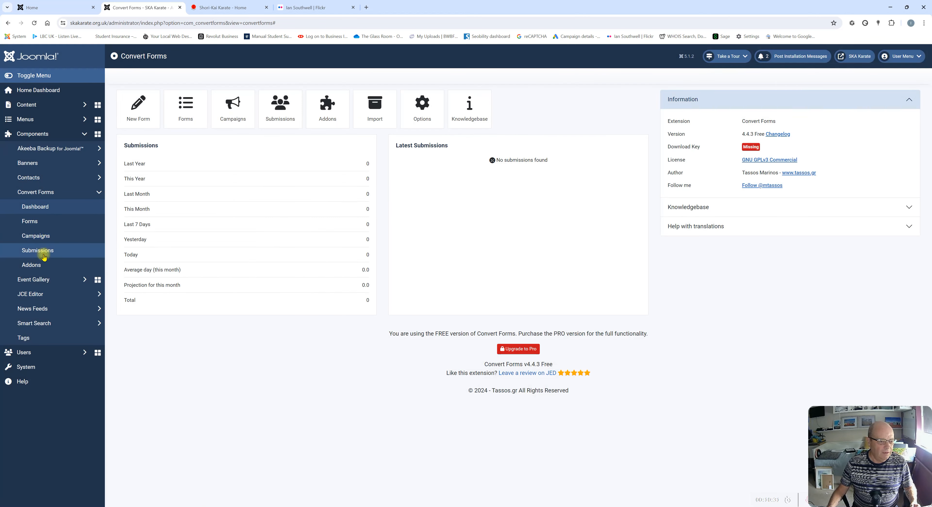
Look through the Event Gallery component's overview, events and categories pages
click(44, 282)
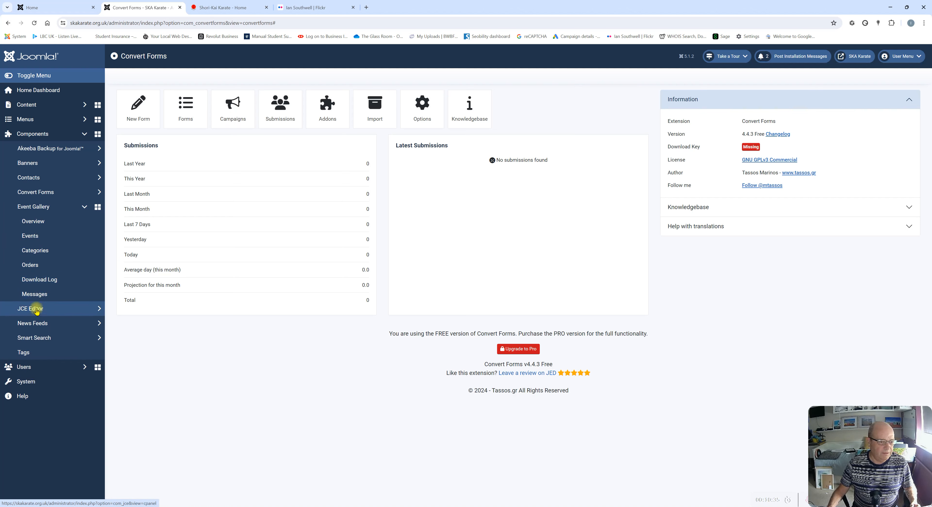
click(35, 224)
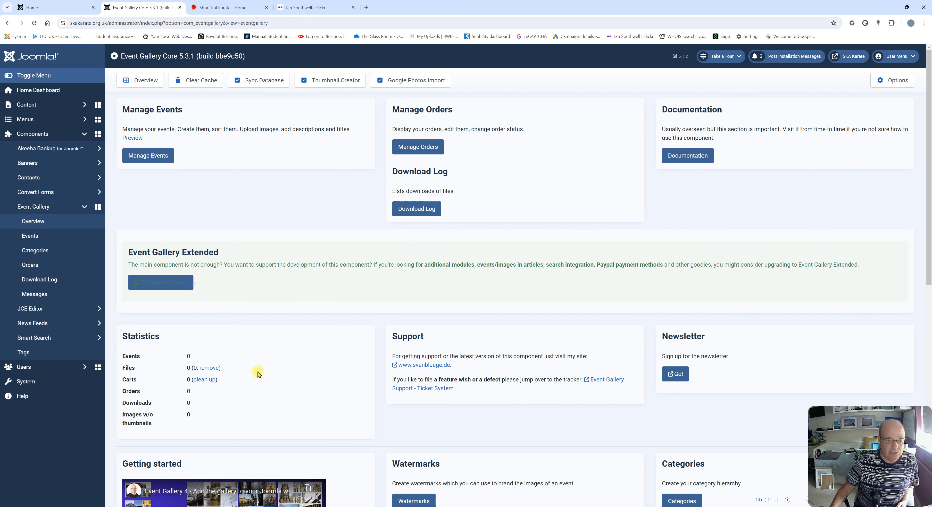
scroll(261, 366, down, 3)
scroll(264, 360, up, 3)
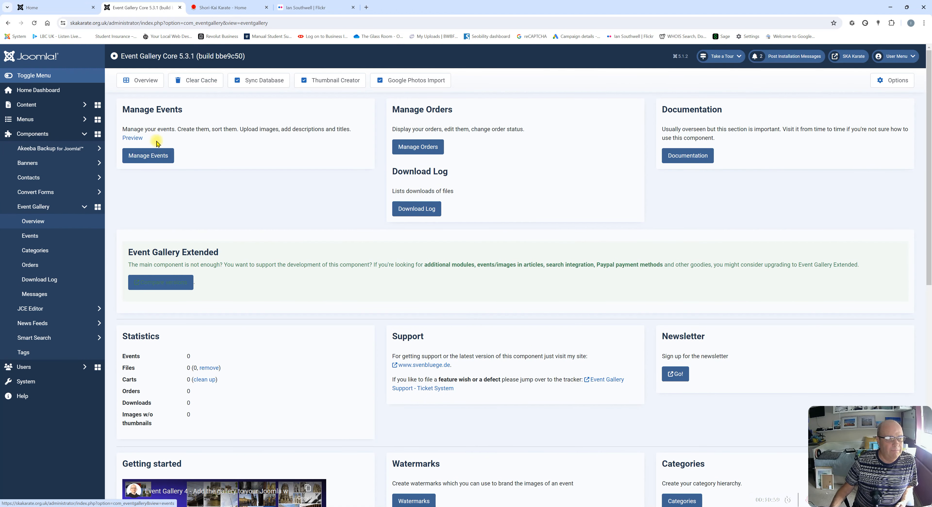
click(149, 154)
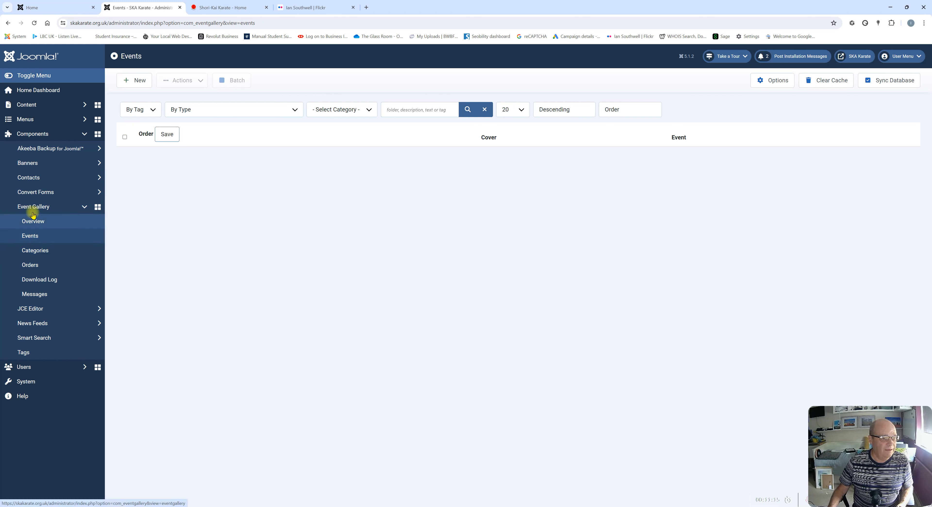
click(35, 250)
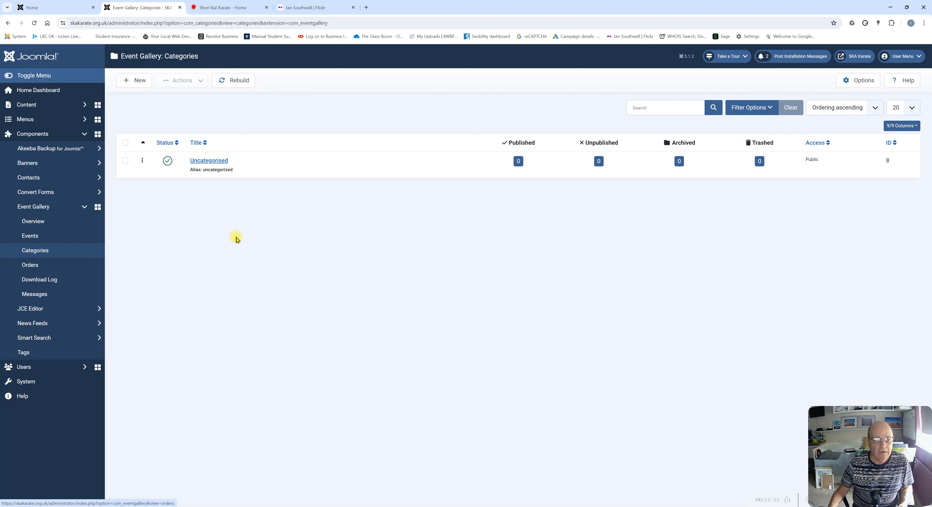
Open the new SKA Karate site's front end and compare its home page with the existing Shori-Kai Karate website
click(27, 105)
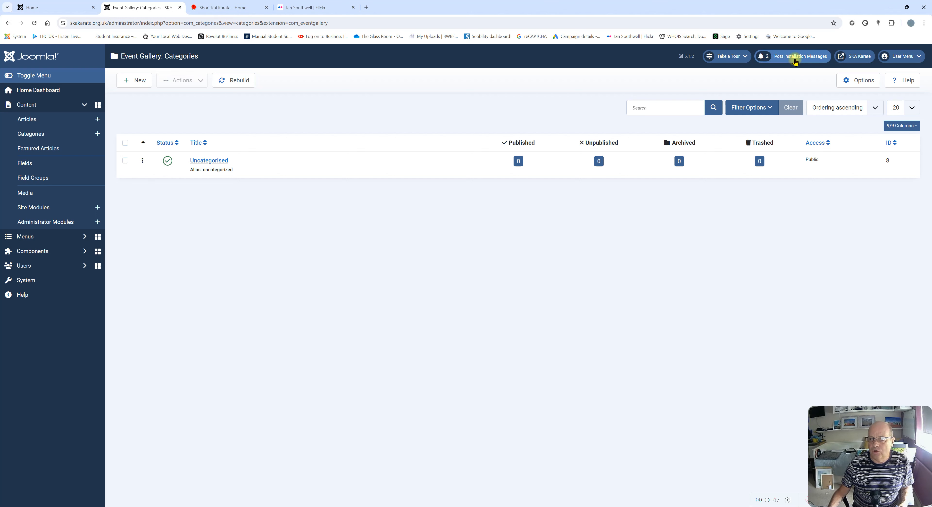
click(859, 58)
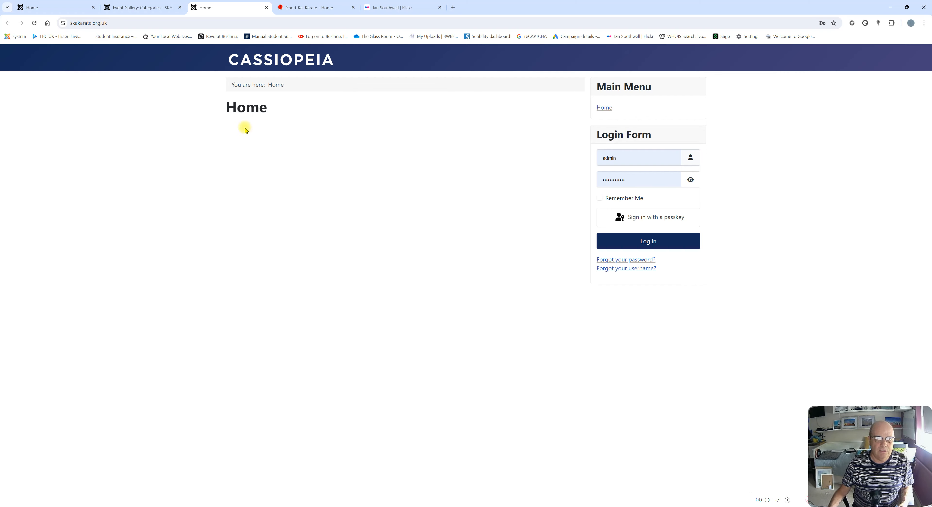
click(320, 9)
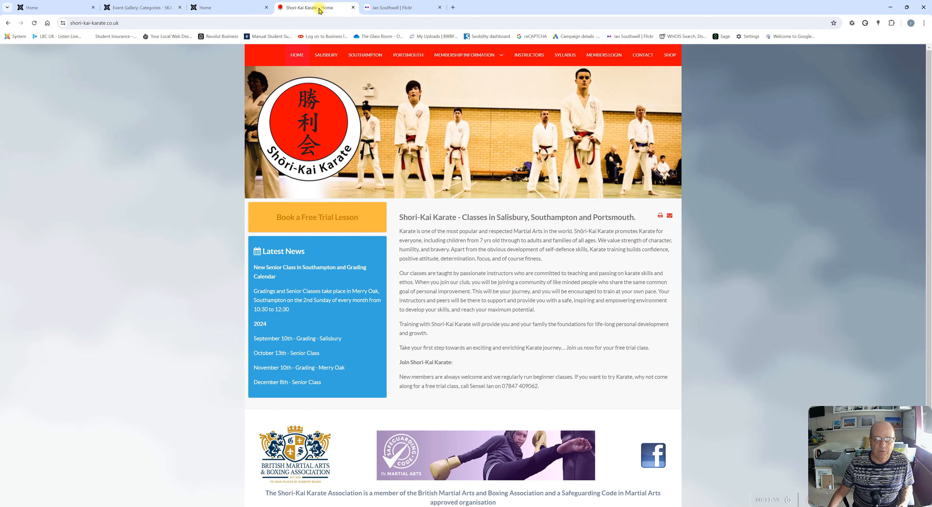
click(223, 6)
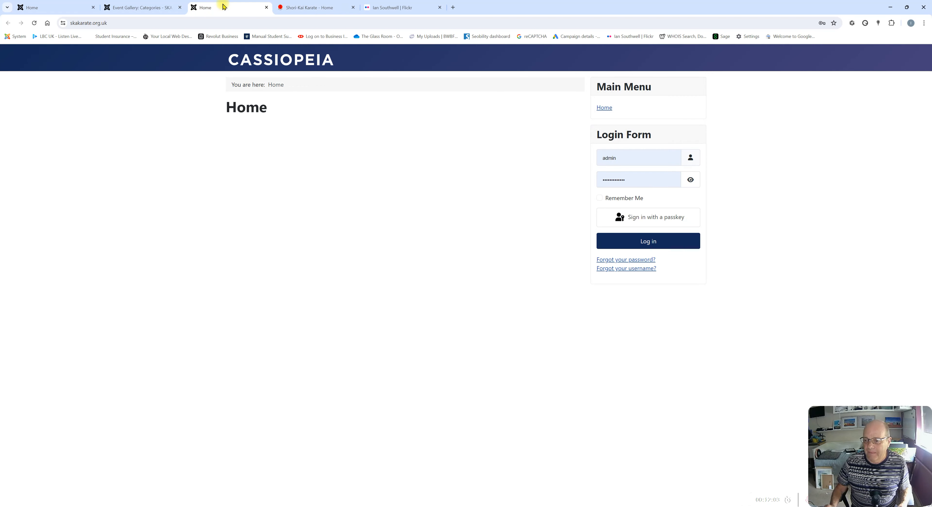